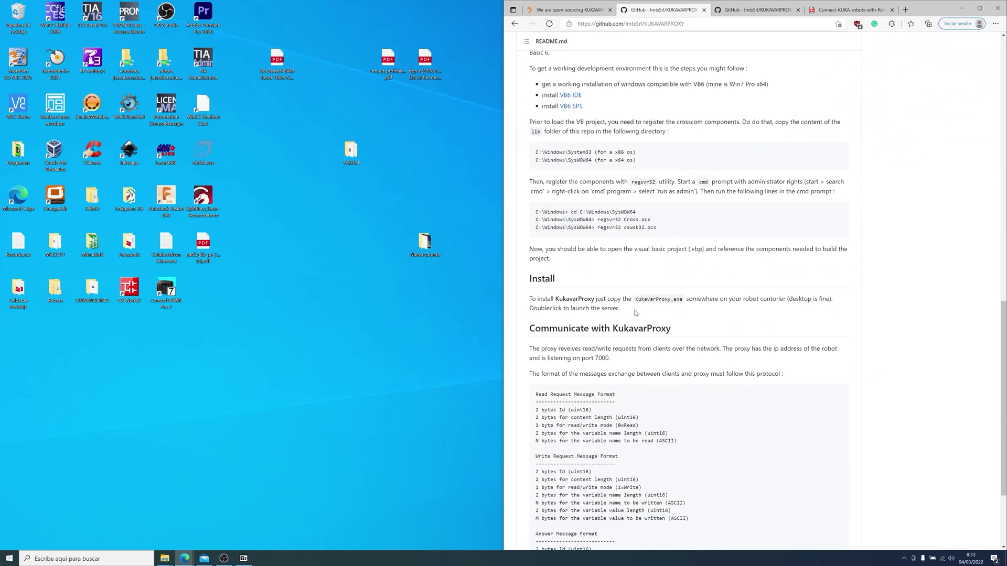
Review the KUKAVARPROXY README and src folder, then download the repository as KUKAVARPROXY-master.zip.
scroll(639, 311, down, 2)
scroll(651, 307, up, 5)
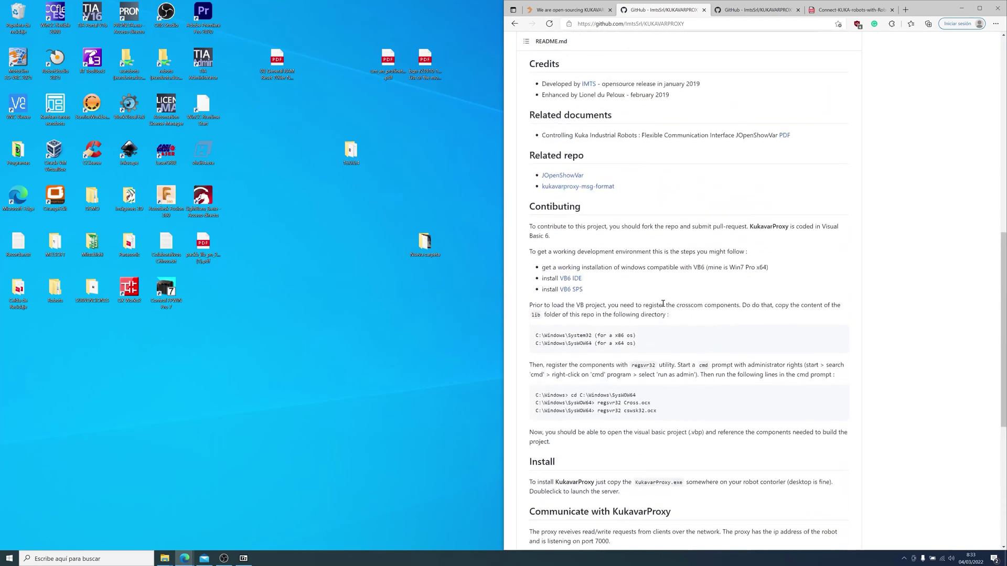
scroll(652, 288, up, 10)
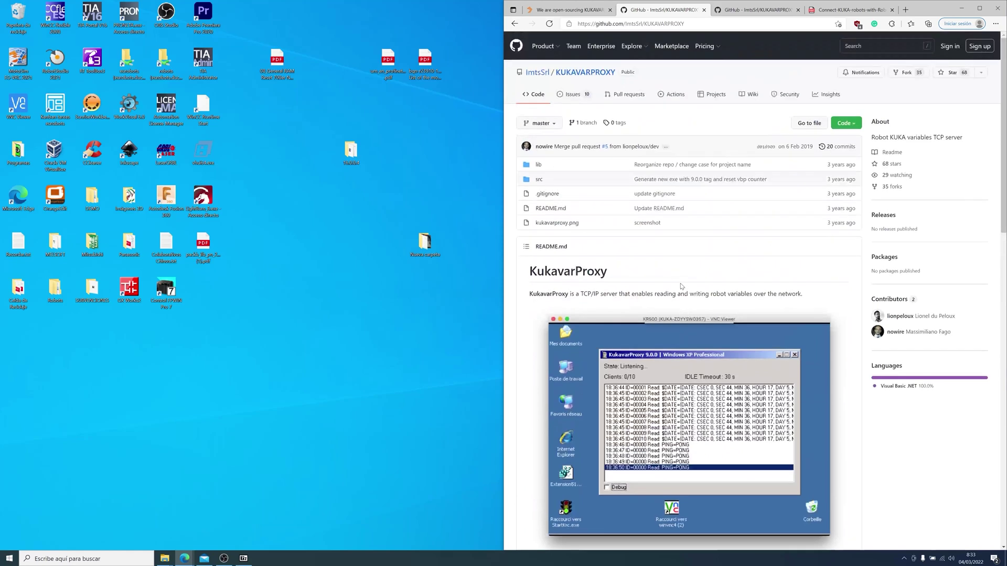
click(538, 180)
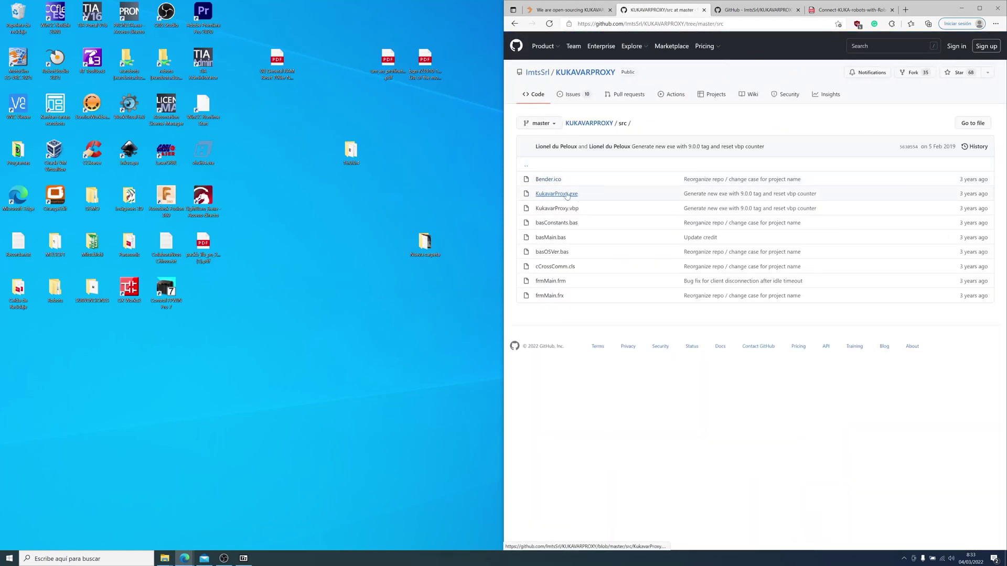
click(514, 23)
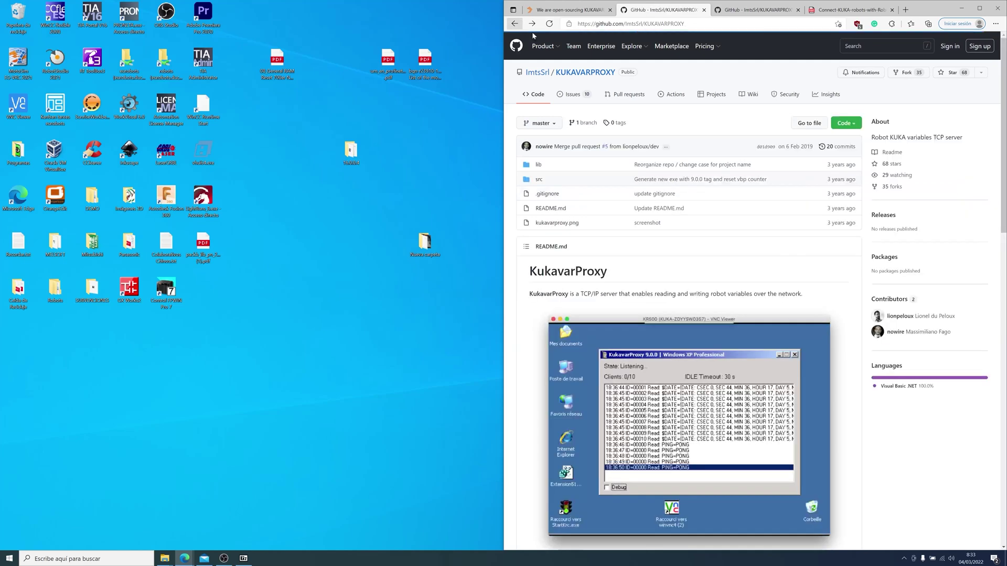
click(845, 122)
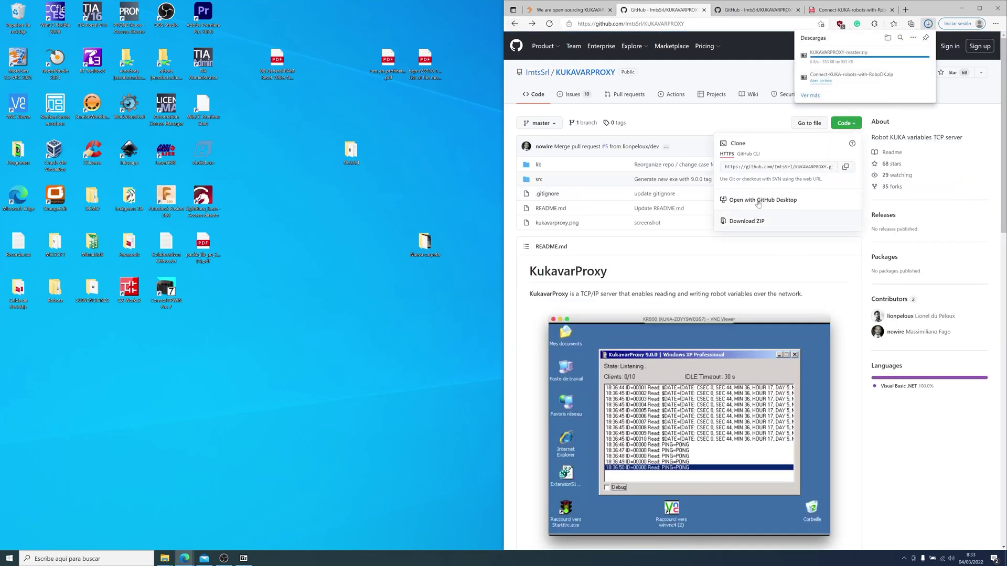
click(901, 55)
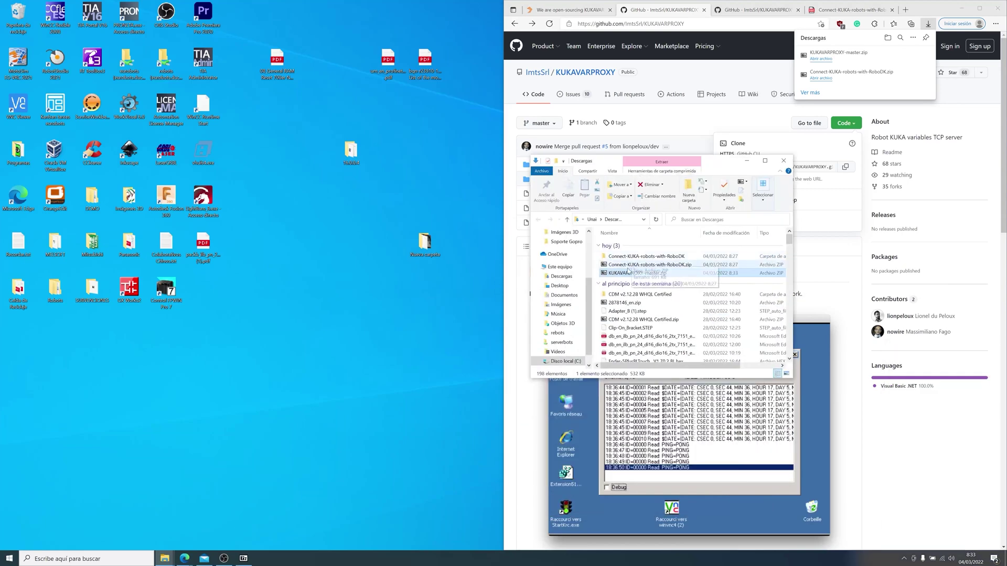
Extract KUKAVARPROXY-master.zip in place with 7-Zip, open the extracted folder, and minimize the robot HMI.
right_click(626, 273)
mouse_move(646, 295)
click(777, 338)
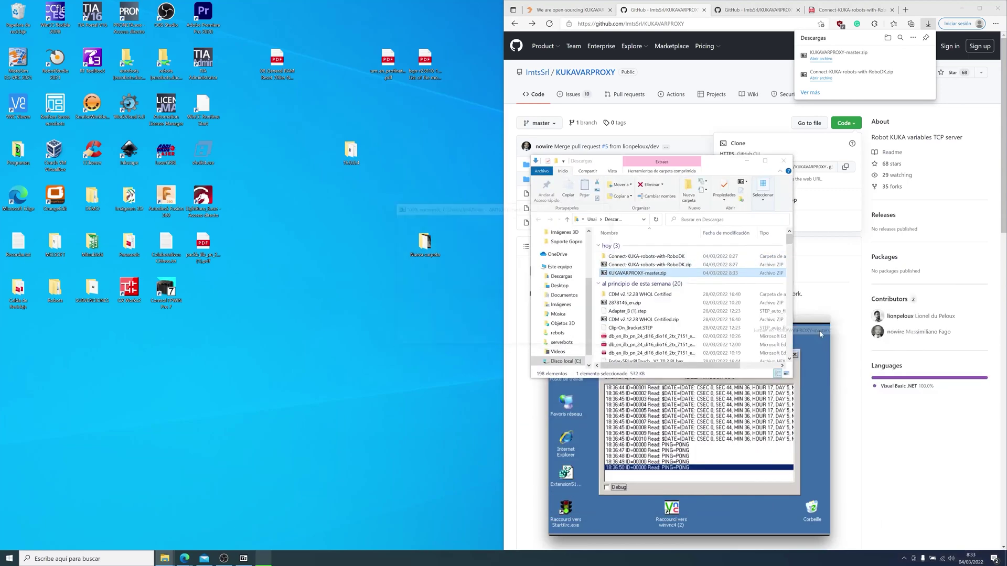
double_click(625, 271)
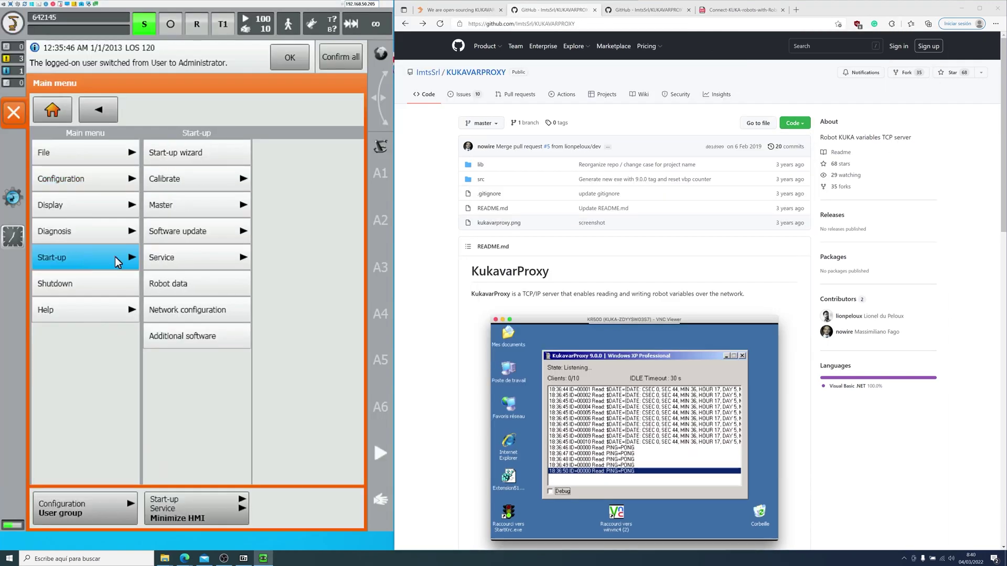
click(213, 258)
click(293, 277)
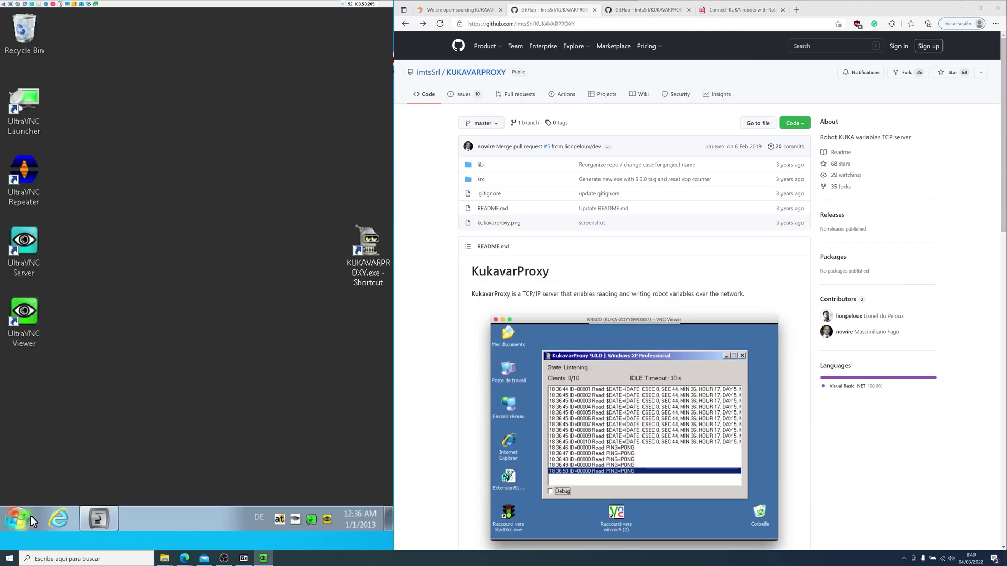
On the controller, open the KukavarProxy src folder and explore the Startup programs folder.
click(17, 518)
click(209, 288)
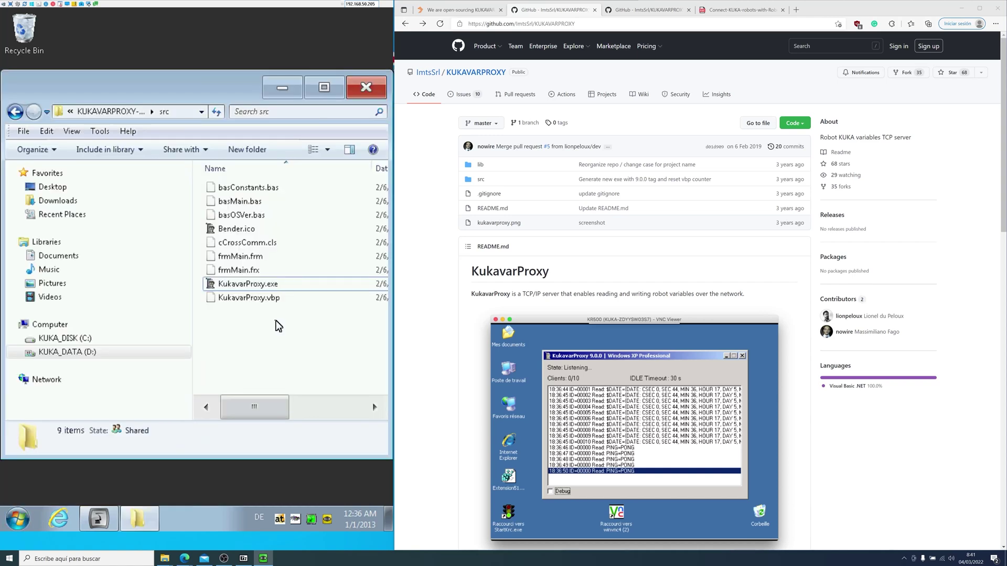
click(21, 517)
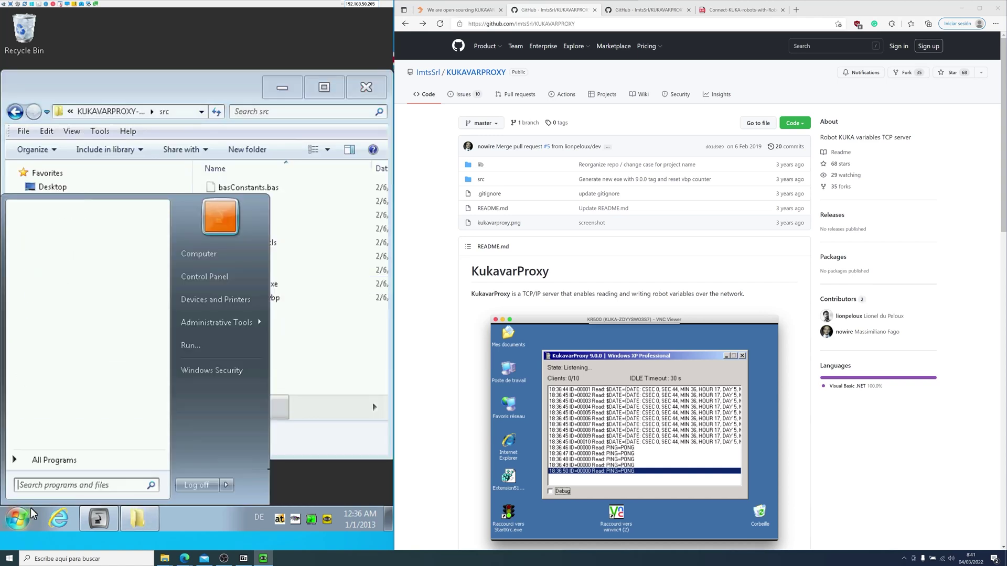
click(55, 460)
click(72, 282)
right_click(50, 284)
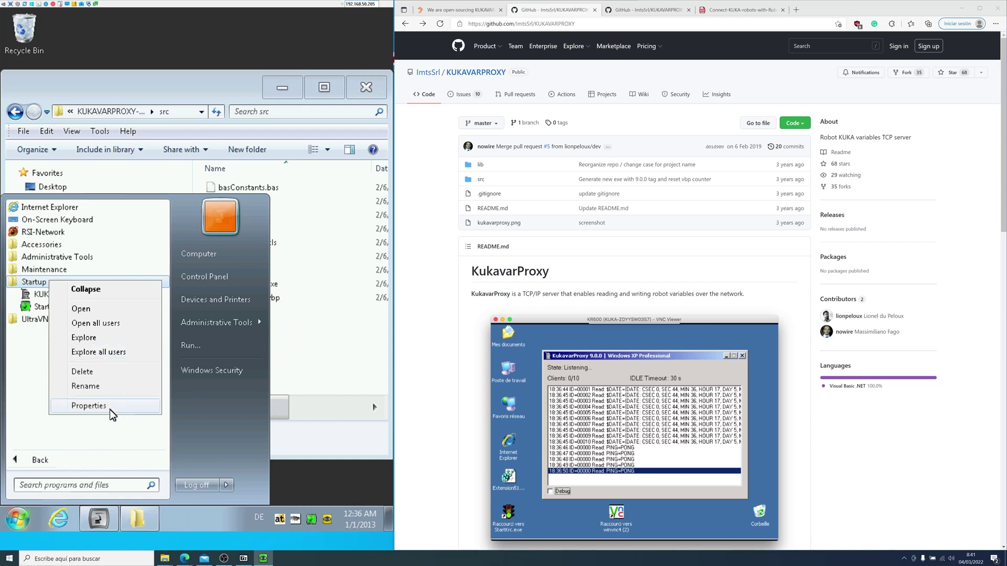
click(116, 339)
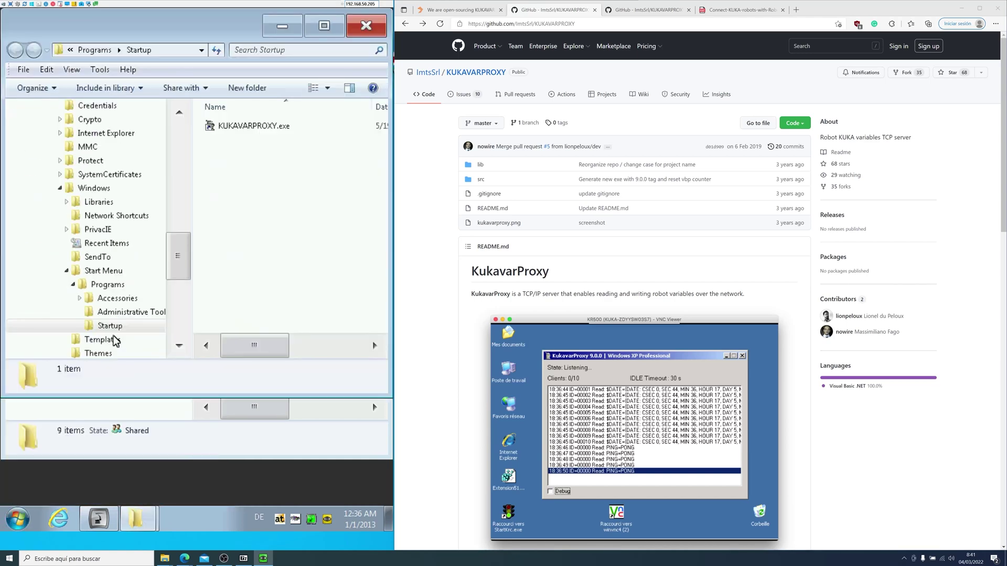
Create a KukavarProxy.exe shortcut and drag it into the Startup folder.
click(181, 459)
drag(233, 76, 227, 136)
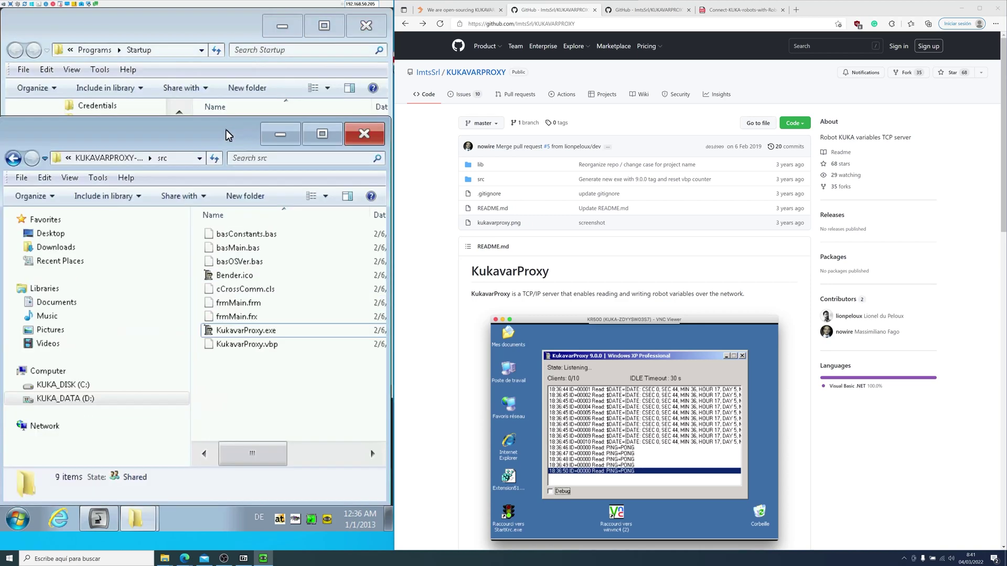
right_click(232, 330)
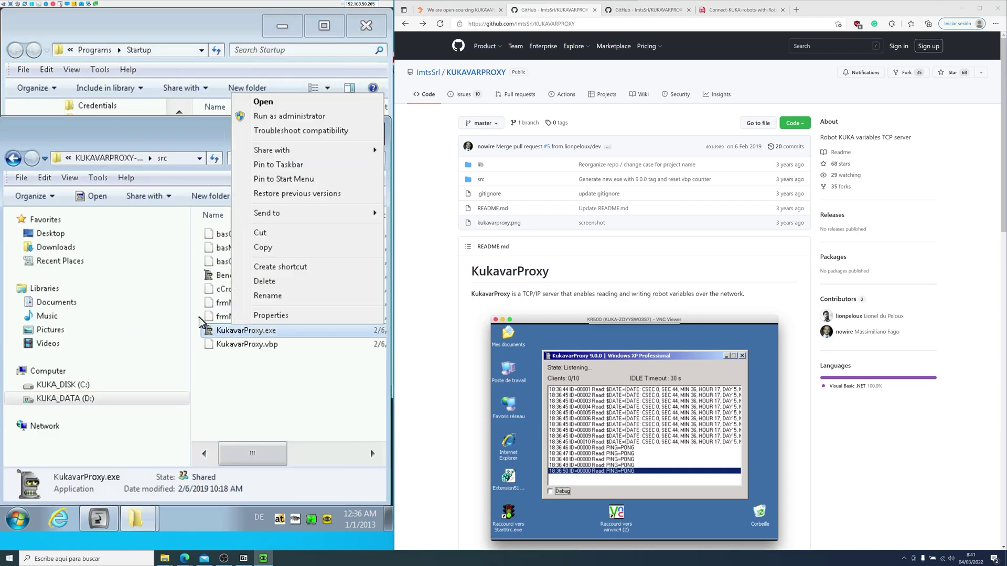
click(249, 388)
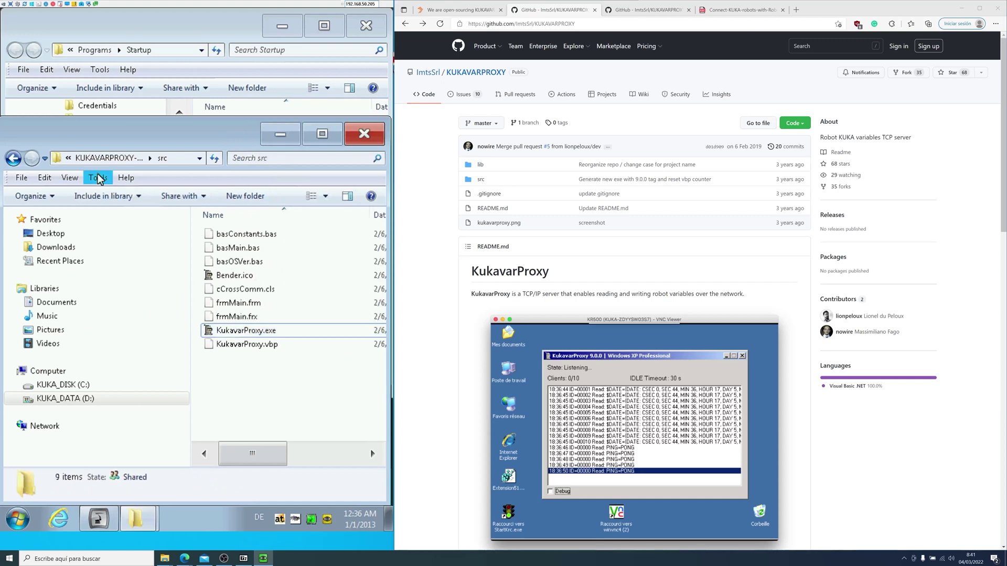
right_click(242, 330)
mouse_move(331, 218)
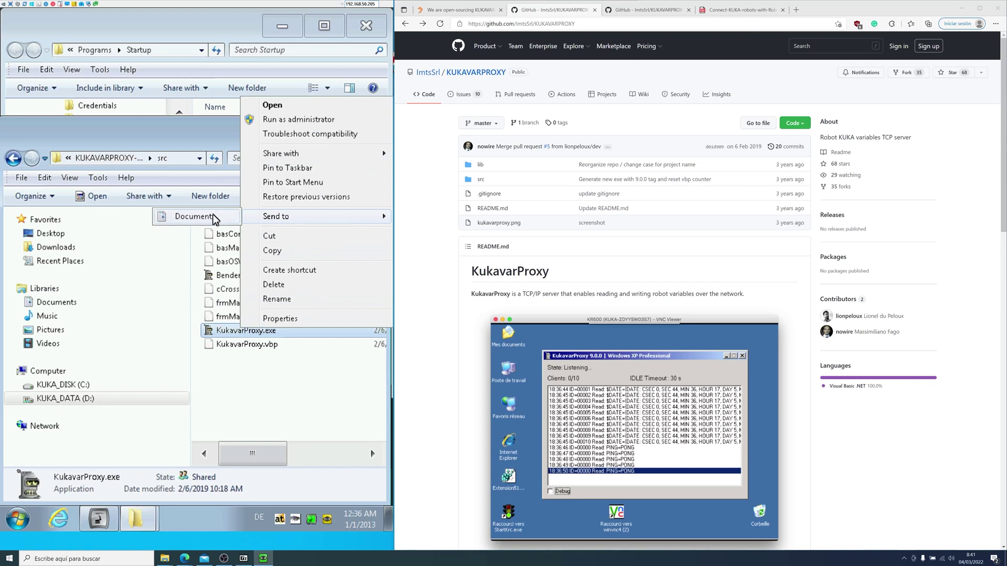
click(289, 270)
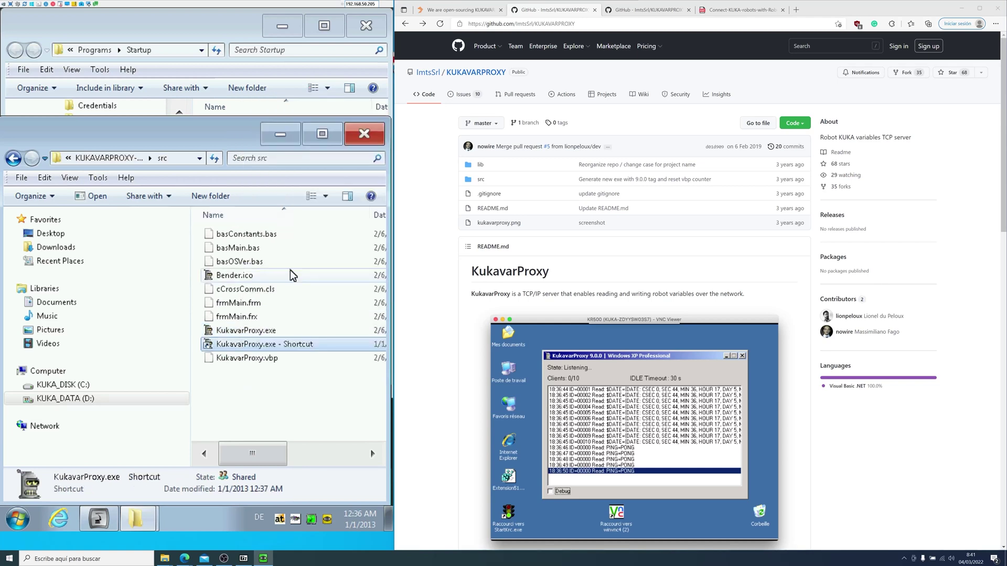
click(265, 346)
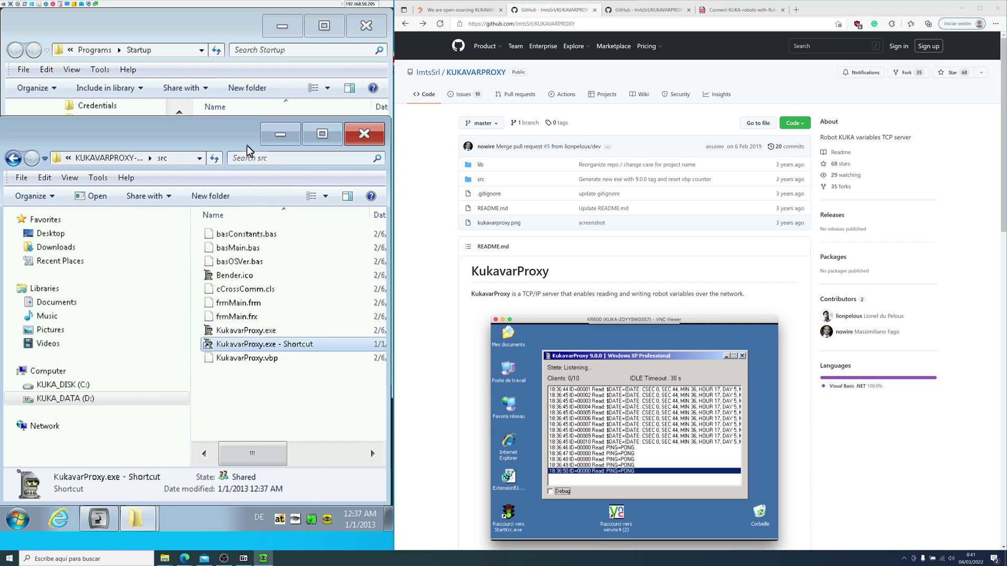
drag(233, 152, 207, 258)
drag(223, 452, 267, 214)
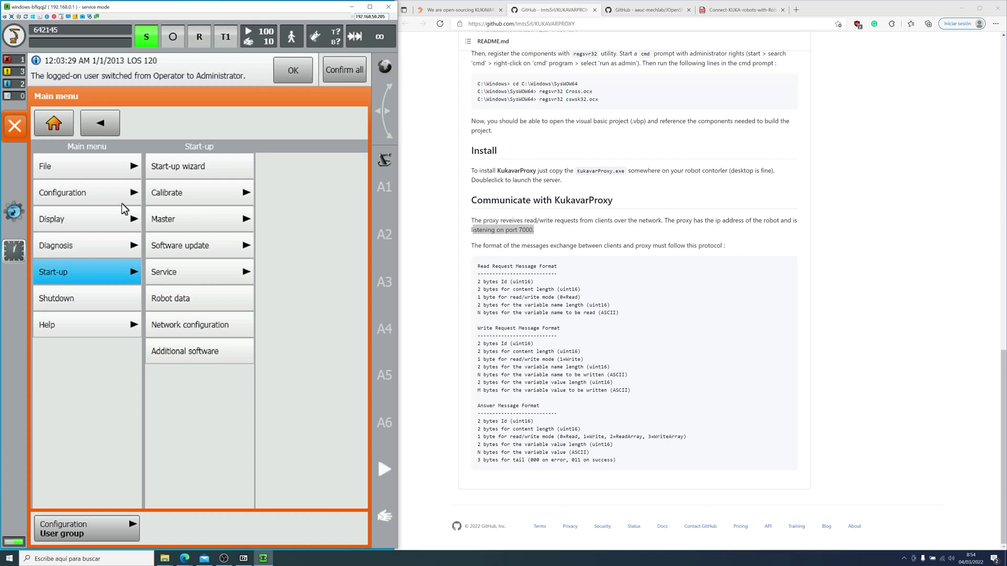
Open the advanced KLI settings of Network configuration and show the NAT port list.
click(122, 203)
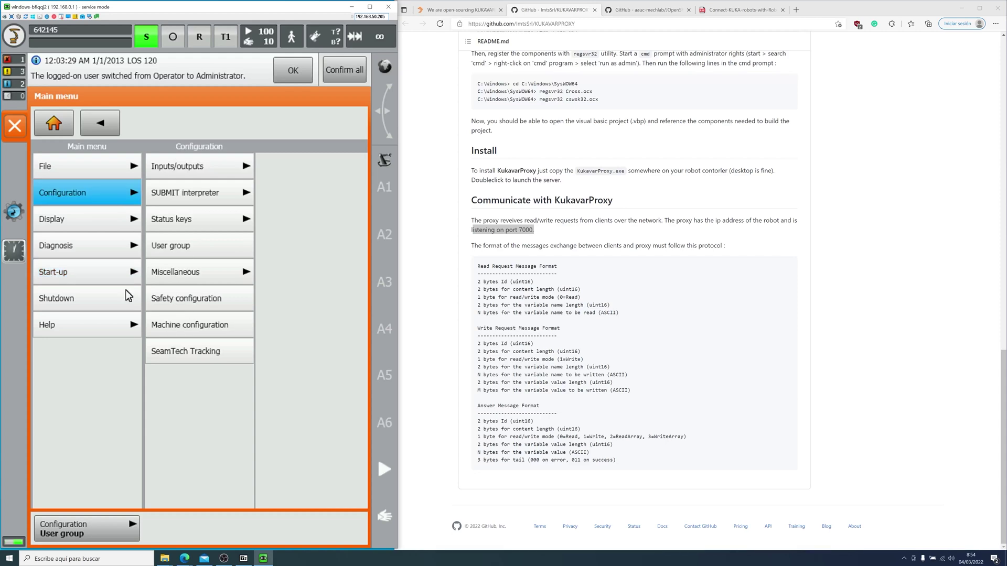
click(123, 274)
click(210, 322)
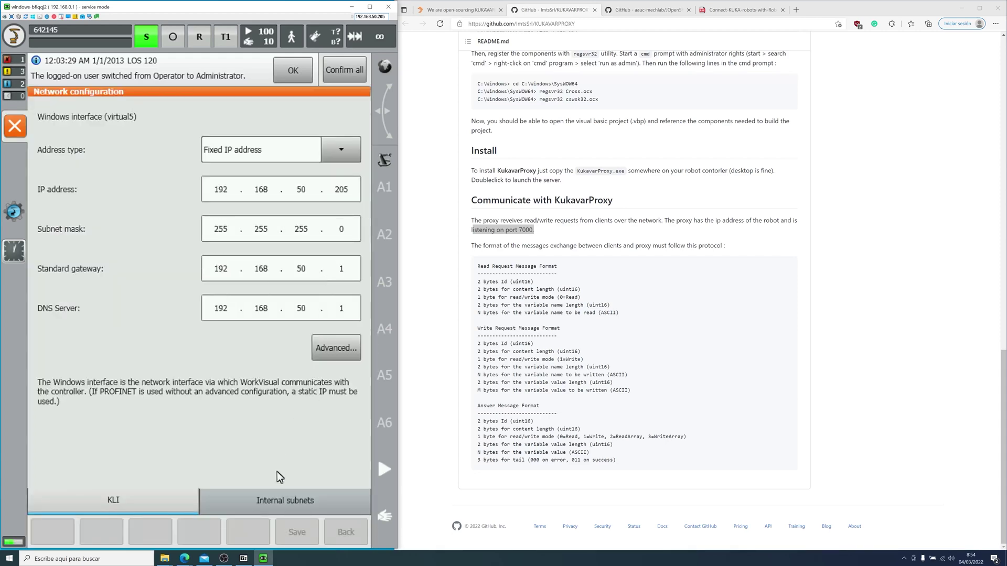
click(339, 342)
click(180, 293)
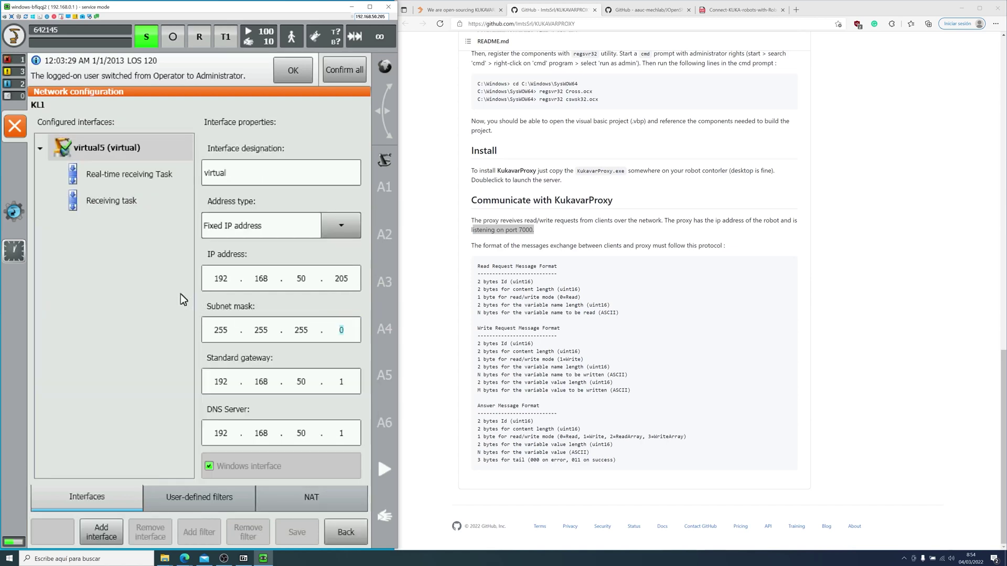
click(300, 500)
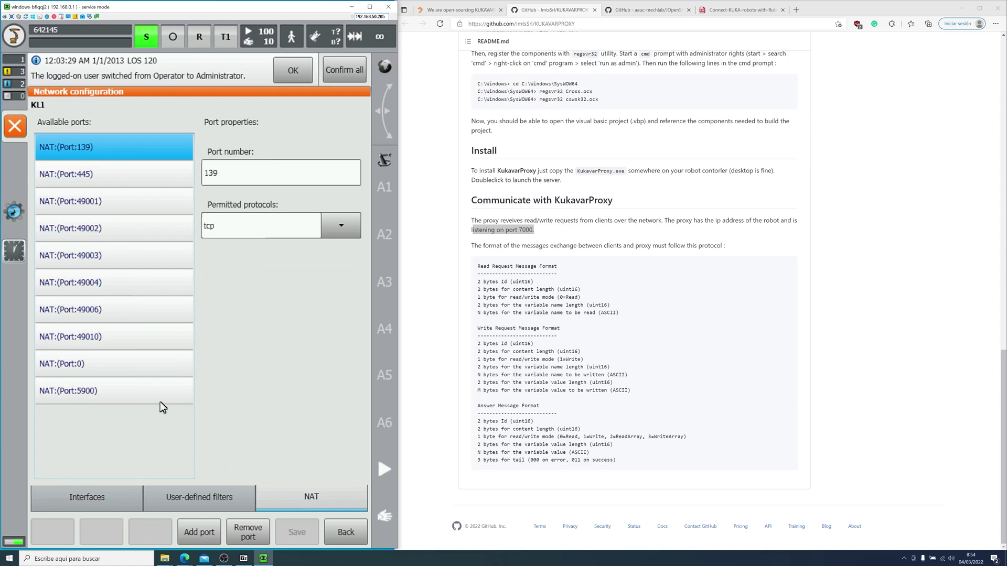
Add NAT port 7000 allowing tcp/udp and save the network configuration.
click(213, 528)
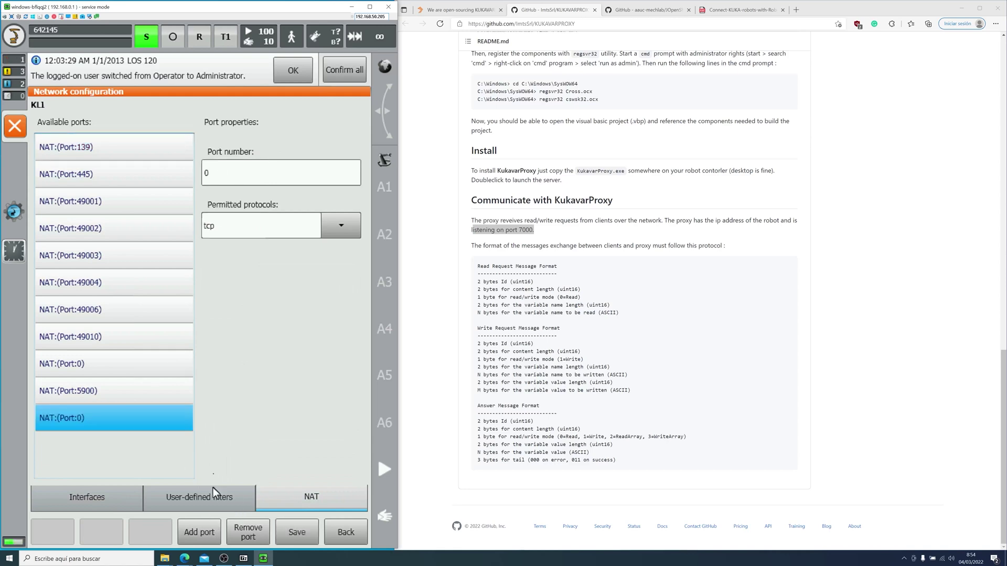
click(261, 163)
text(7000)
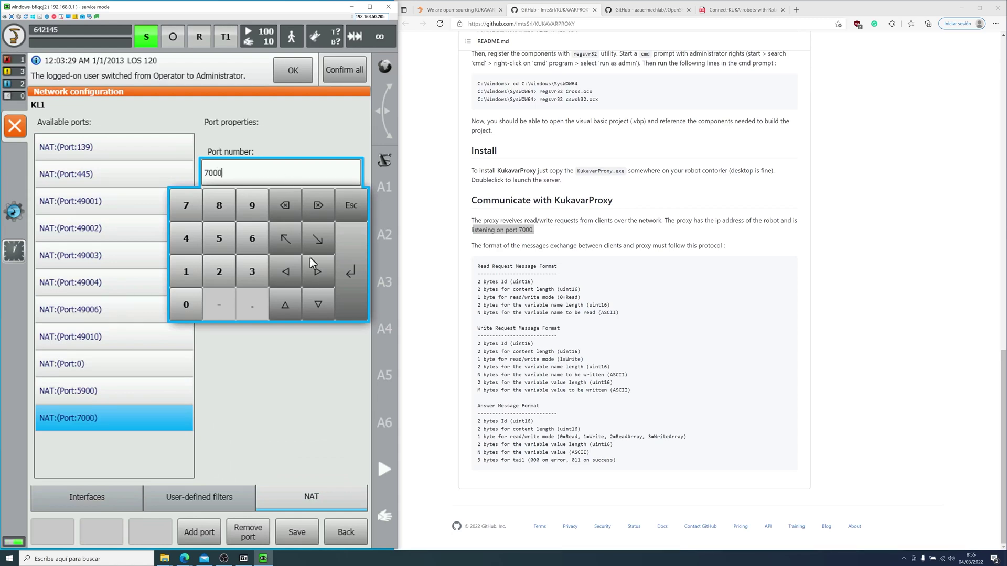
click(350, 271)
click(339, 228)
click(263, 300)
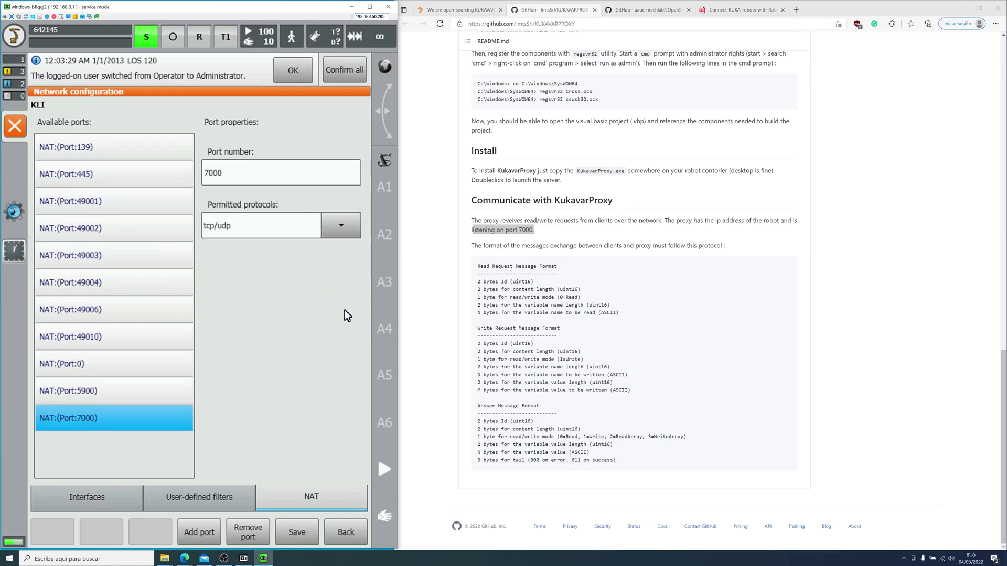
click(297, 533)
click(185, 320)
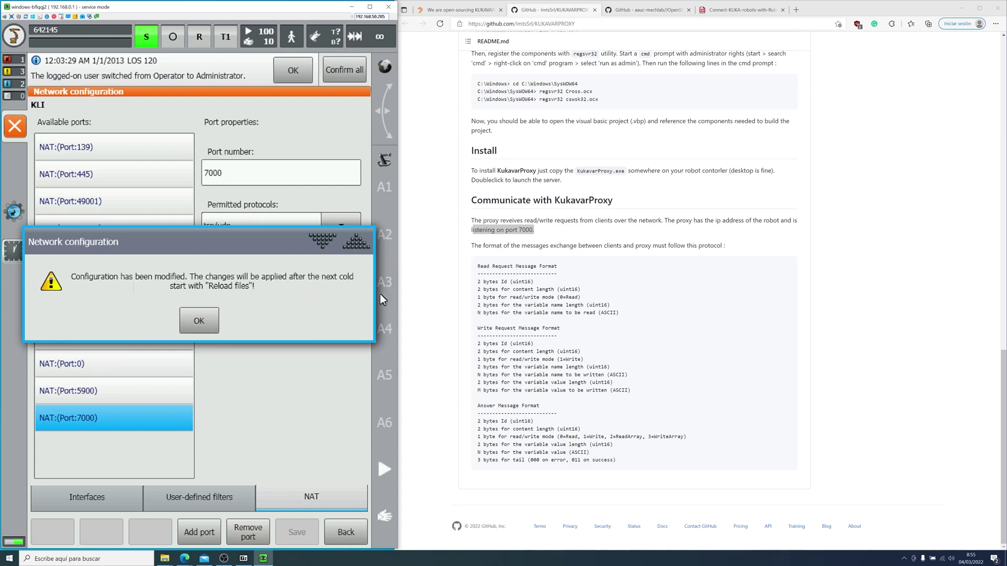
click(197, 320)
click(22, 128)
Reboot the control PC with files reloaded from the Shutdown menu.
click(14, 35)
click(117, 304)
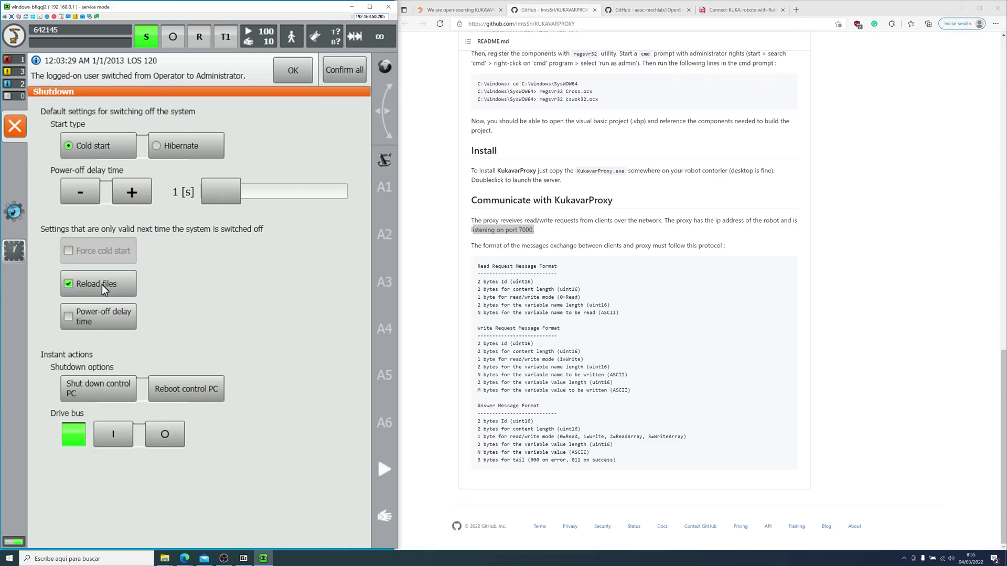
click(185, 393)
click(178, 322)
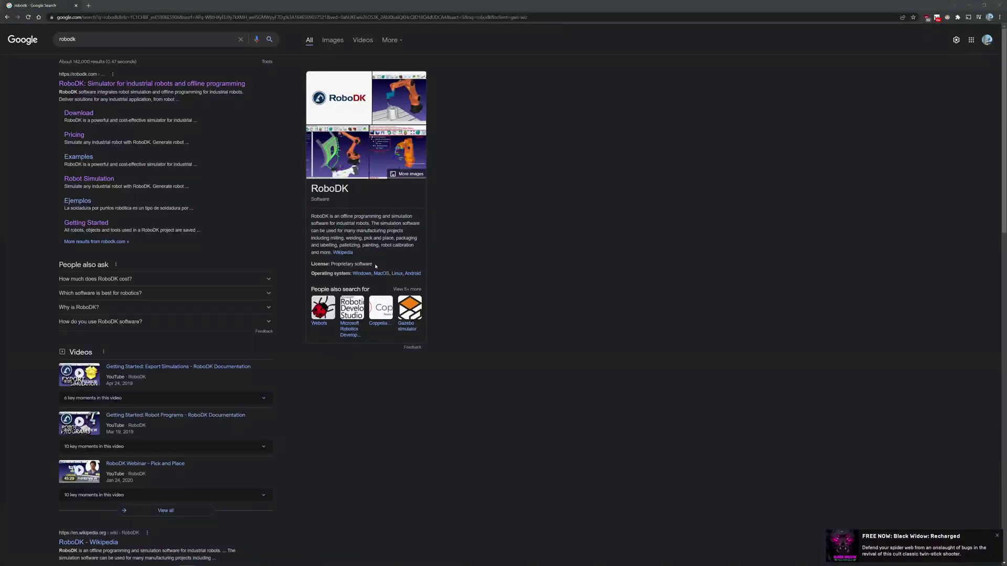
Open the RoboDK website and look over the pricing and RoboDK simulation product pages.
click(180, 84)
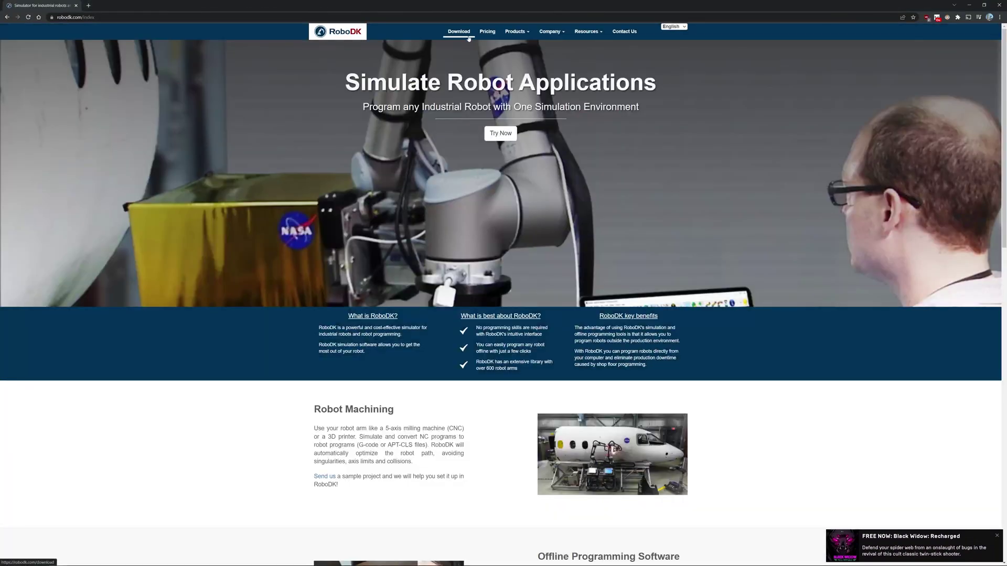
click(492, 33)
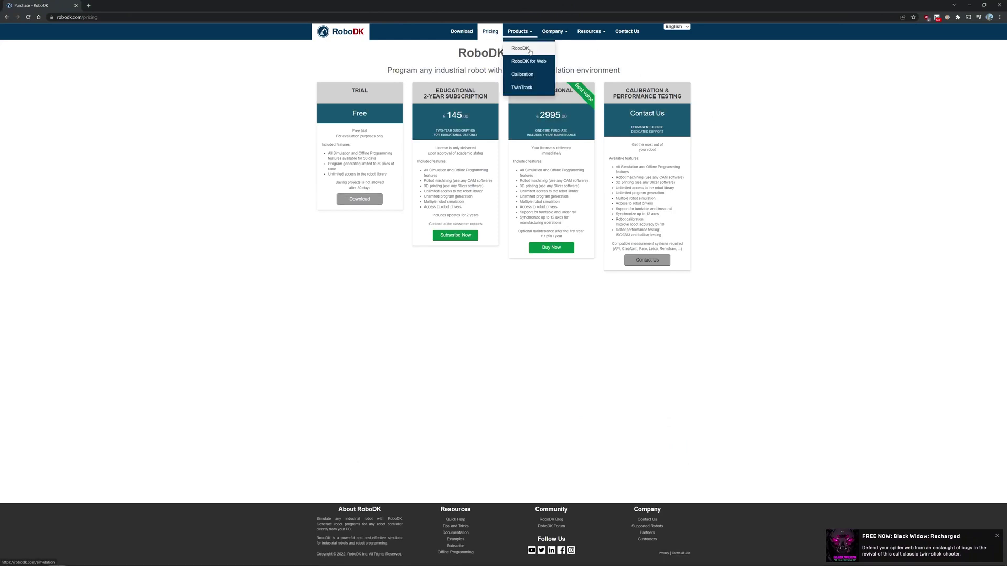
click(530, 51)
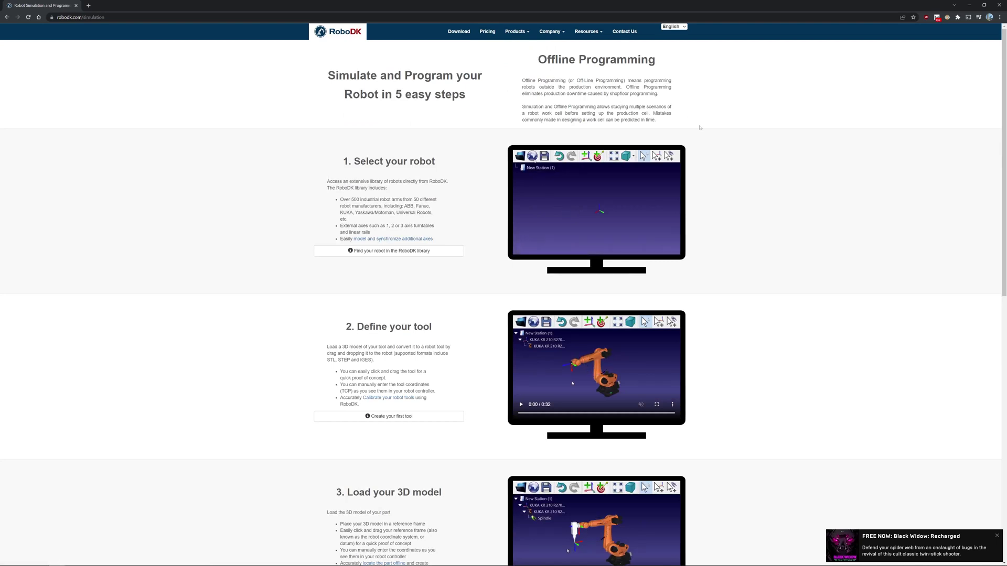
scroll(718, 146, down, 2)
scroll(718, 146, down, 1)
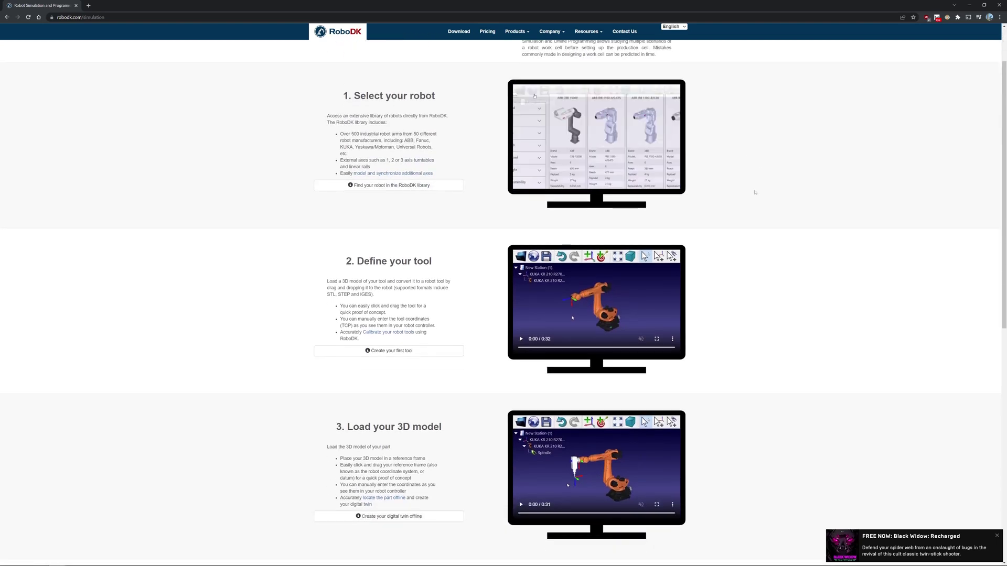
scroll(724, 295, down, 4)
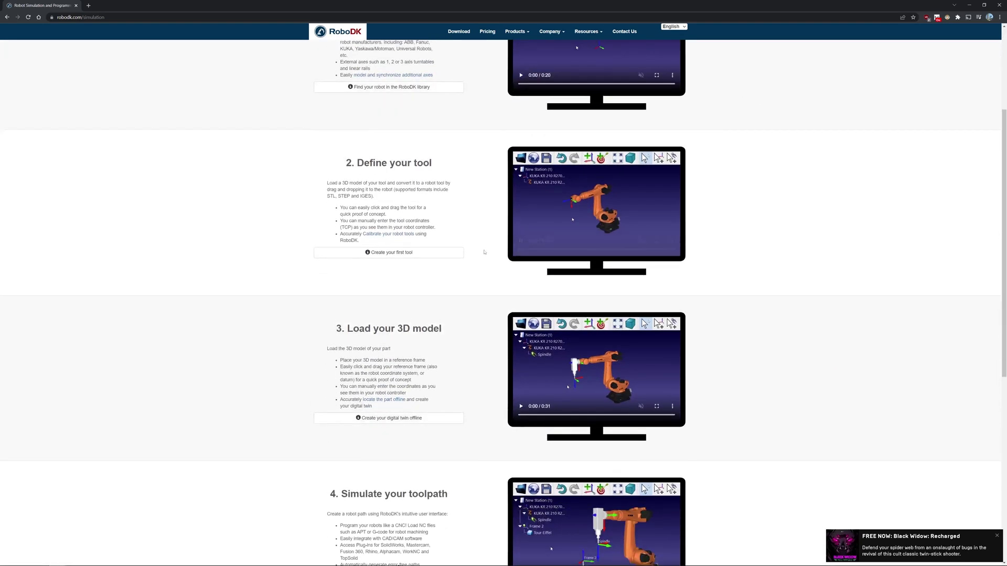
scroll(608, 351, down, 5)
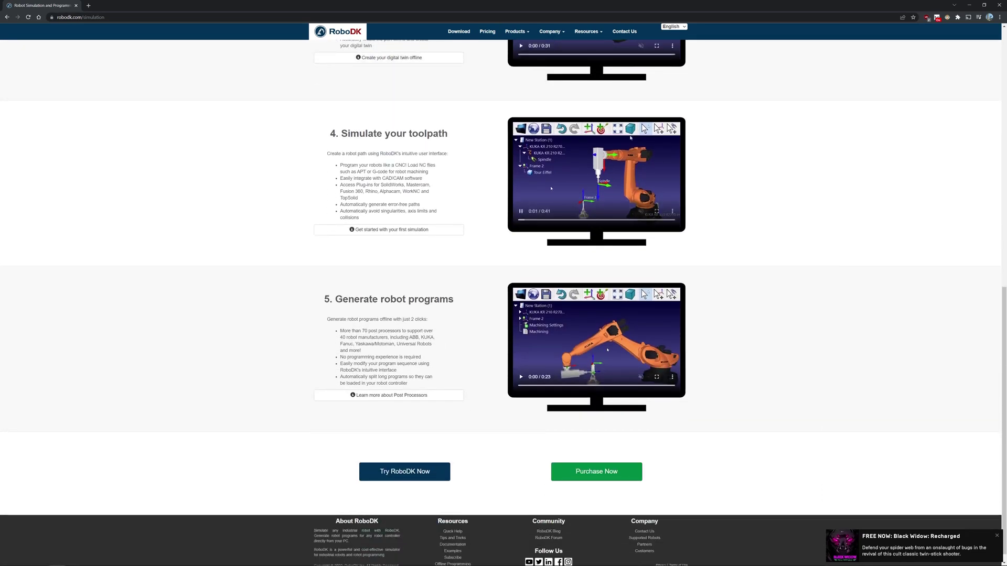
drag(340, 300, 442, 299)
click(715, 229)
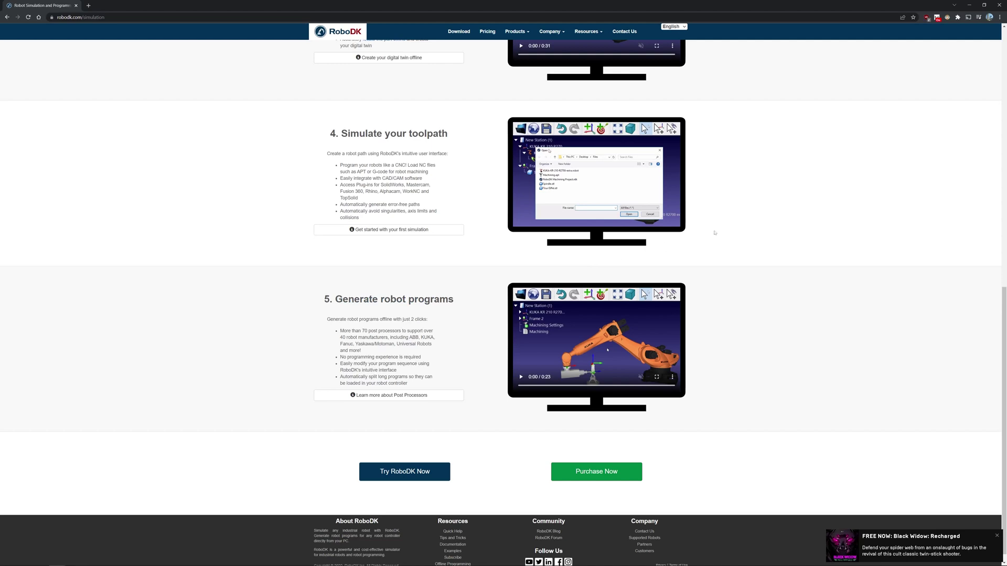
Browse the RoboDK for Web, robot calibration and RoboDK TwinTrack product pages.
mouse_move(517, 33)
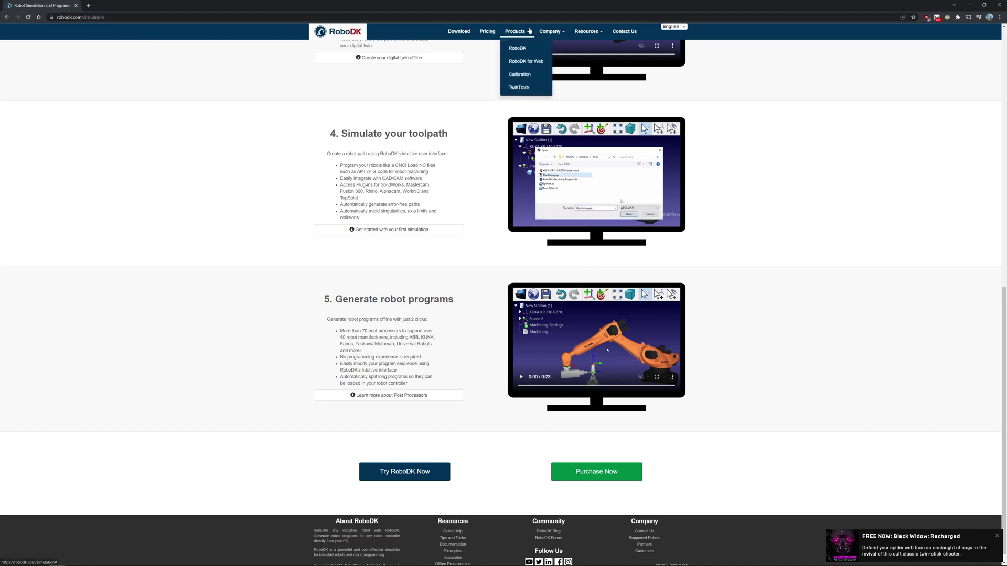
click(523, 68)
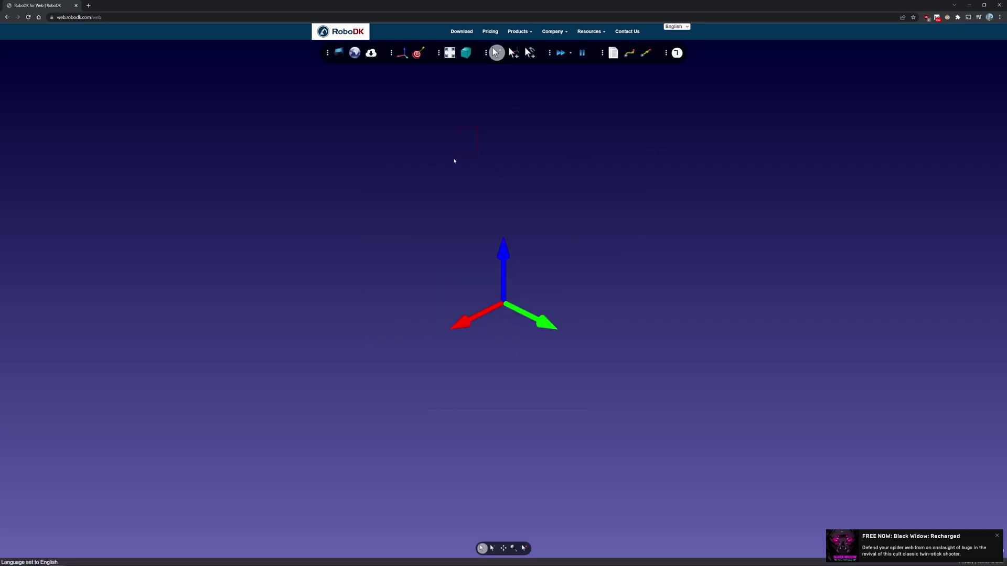
drag(557, 240, 569, 257)
click(491, 32)
mouse_move(517, 31)
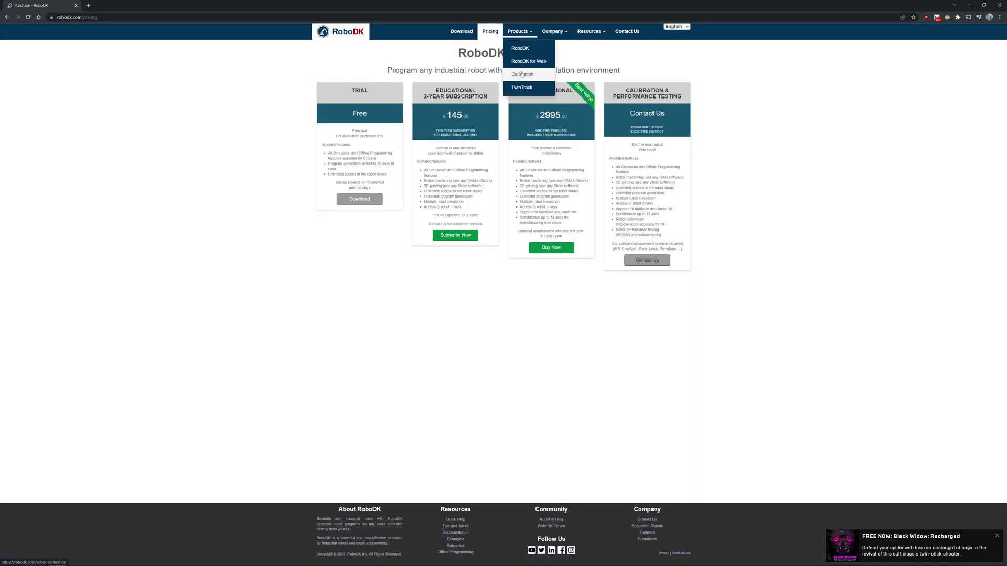
click(522, 76)
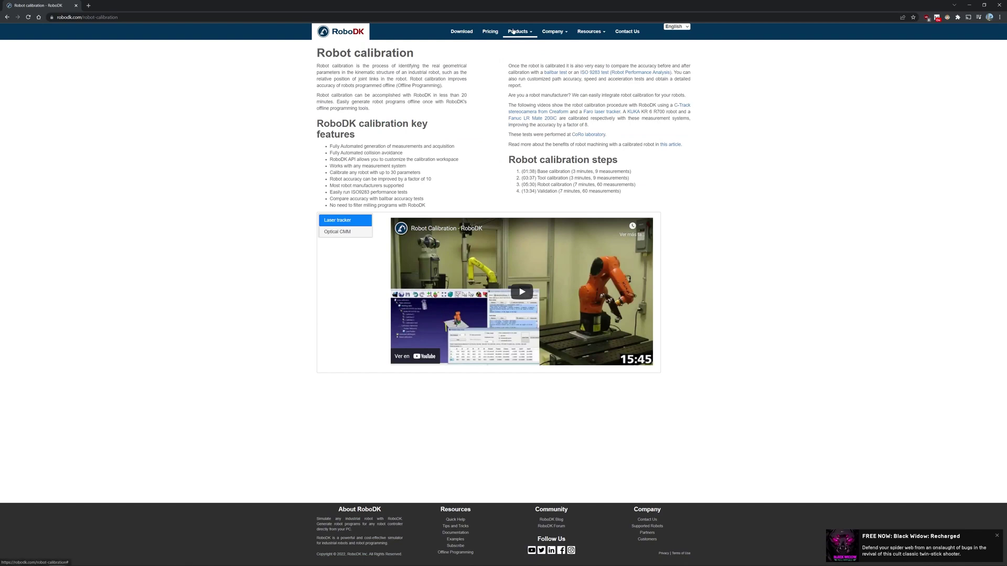
mouse_move(515, 32)
click(534, 87)
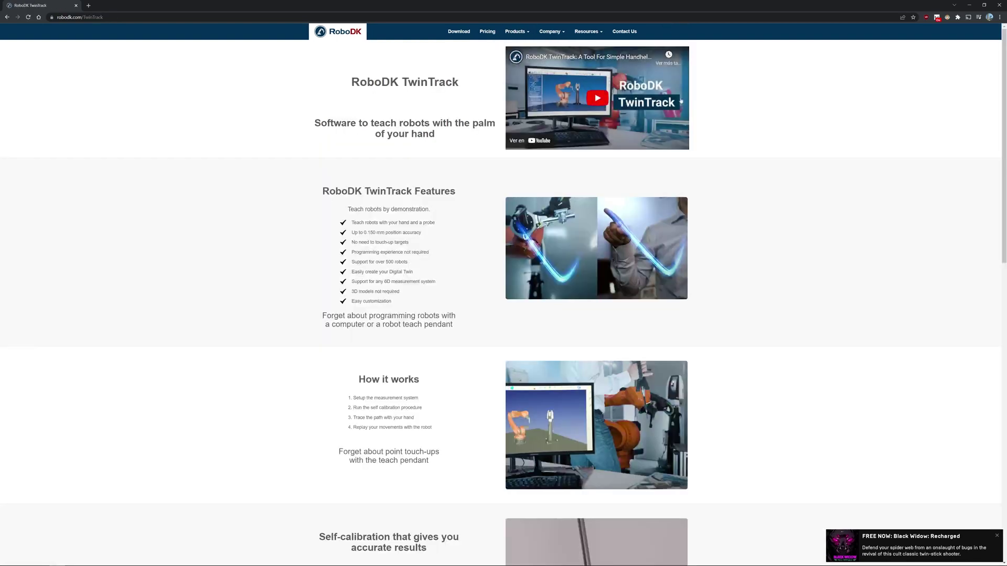
scroll(752, 211, down, 2)
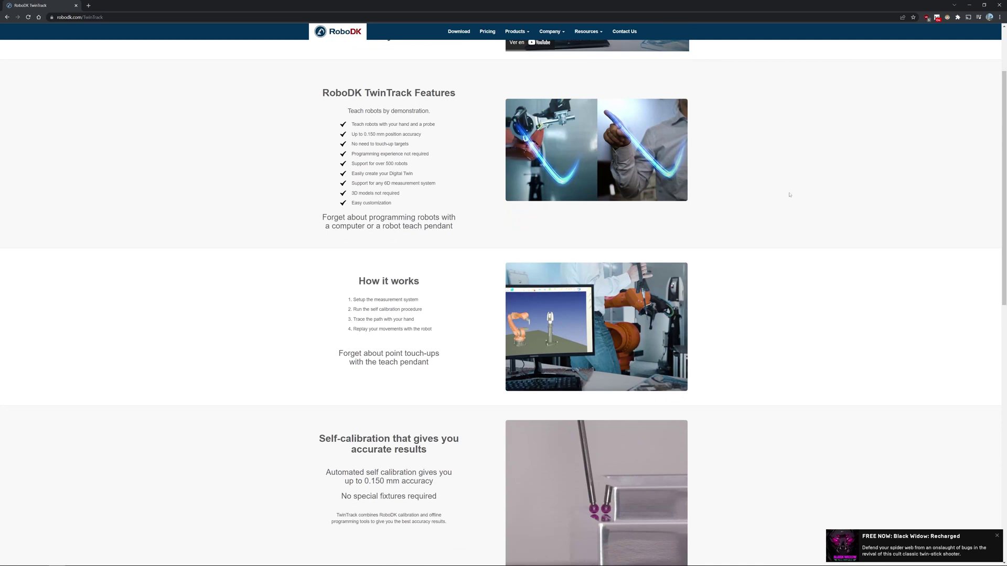
scroll(790, 194, down, 5)
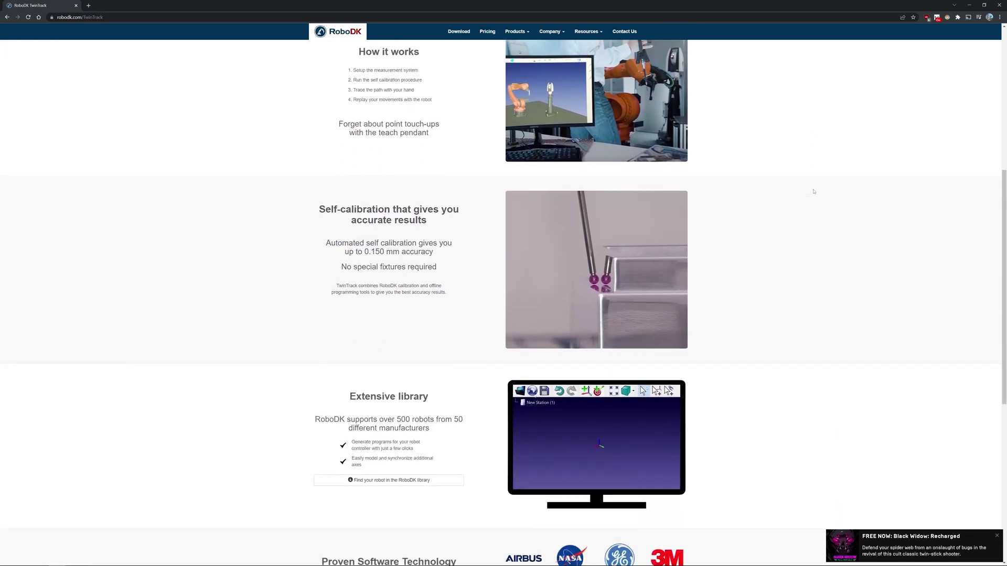
scroll(814, 192, up, 1)
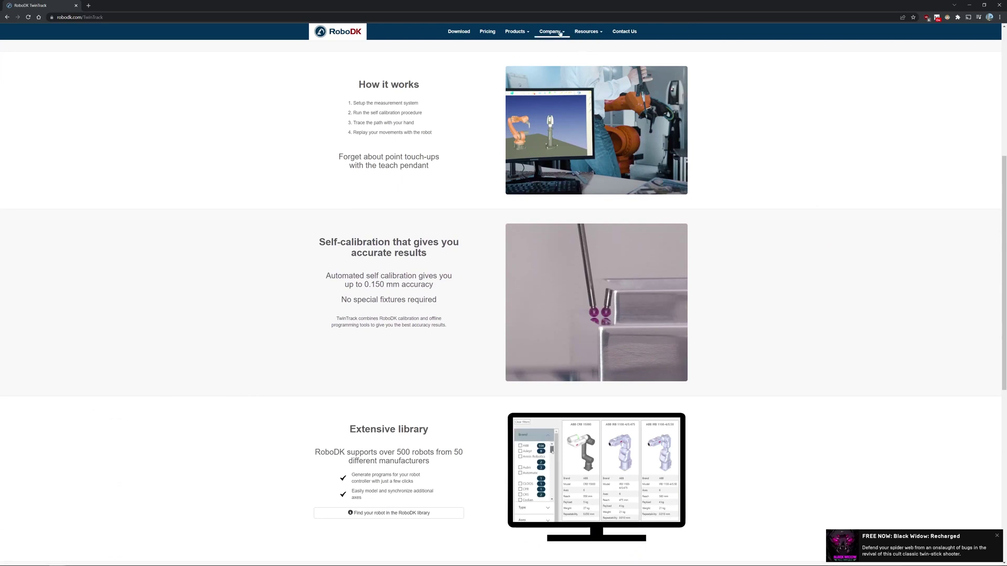
Open the RoboDK documentation from Resources and expand the Robot Tips section.
click(586, 31)
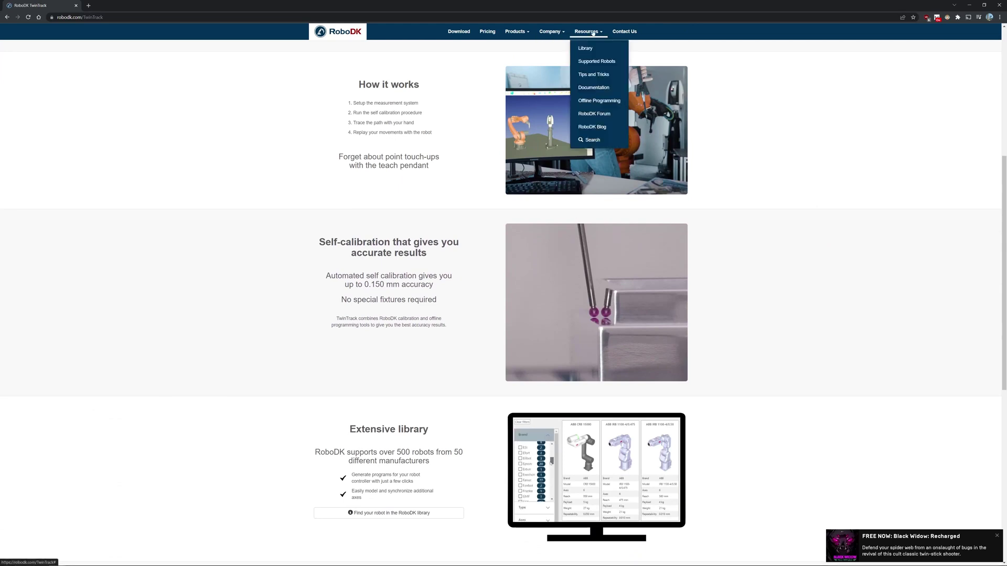
click(605, 88)
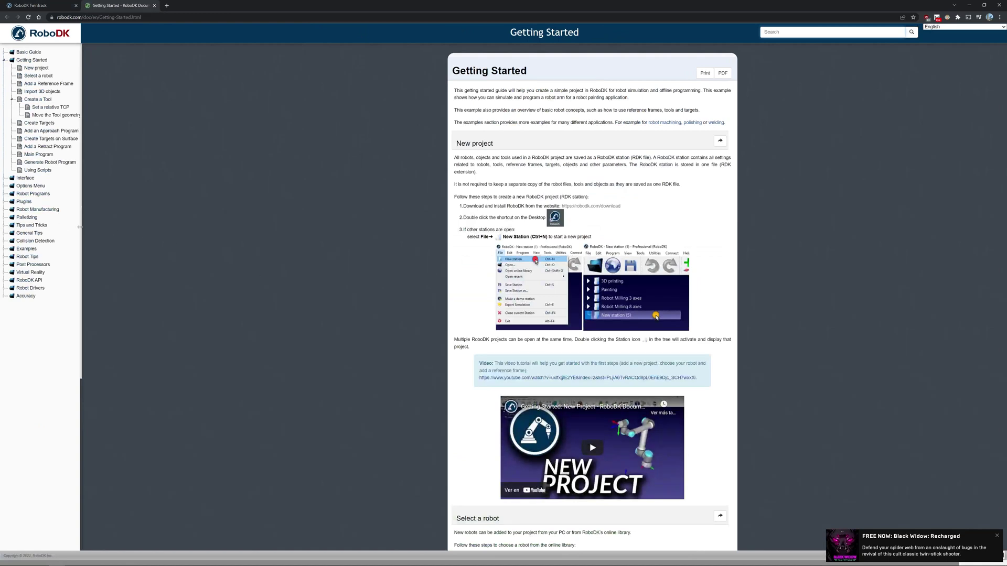
click(34, 257)
Open the KUKA robots page and scroll to the 'RoboDK driver for KUKA' section.
click(38, 288)
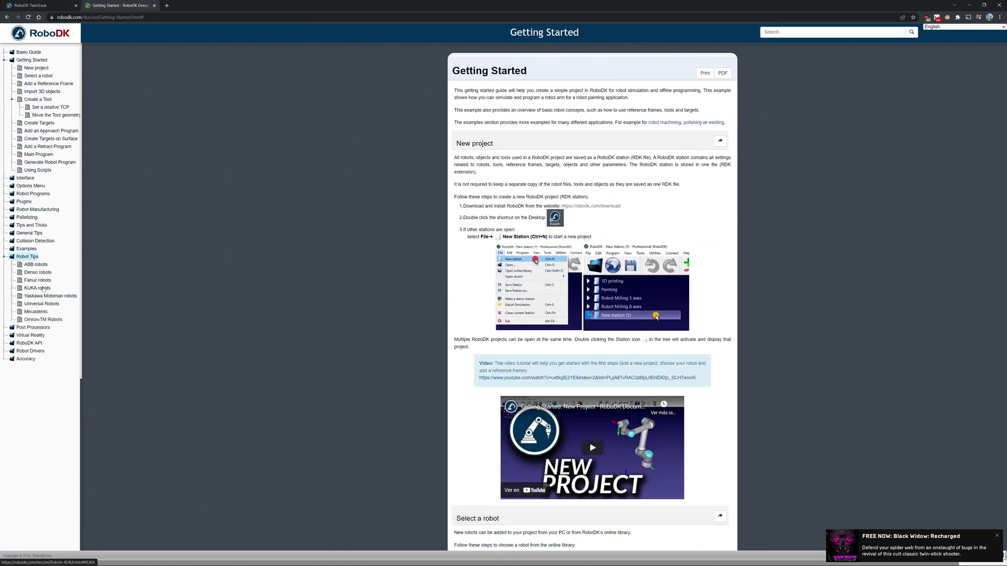
scroll(573, 95, down, 1)
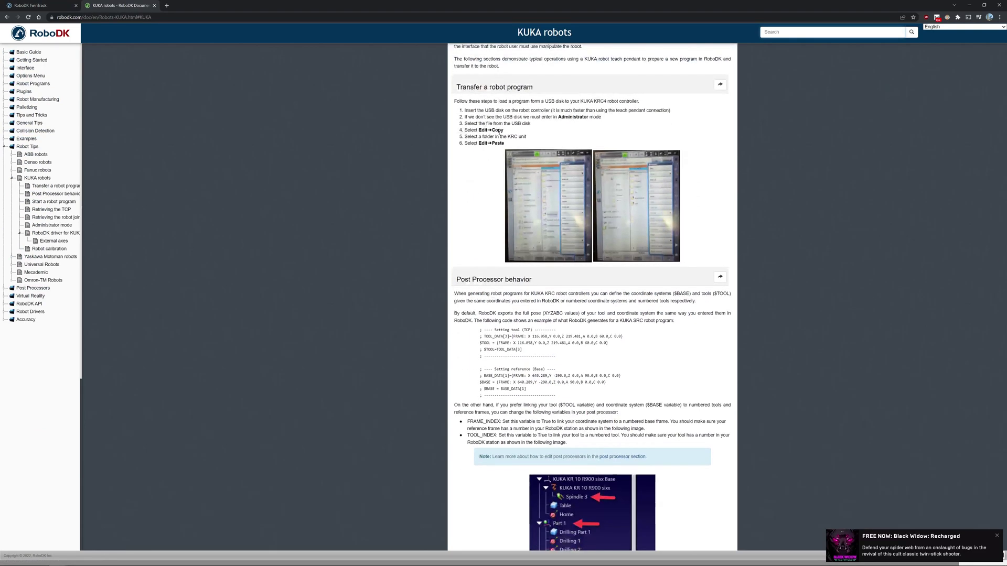
scroll(483, 137, down, 2)
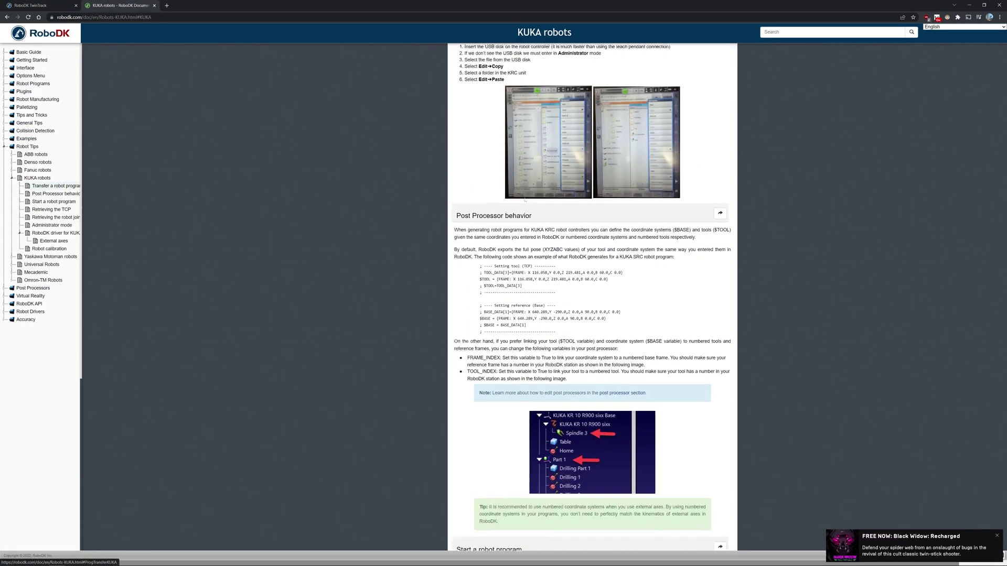
scroll(540, 190, down, 4)
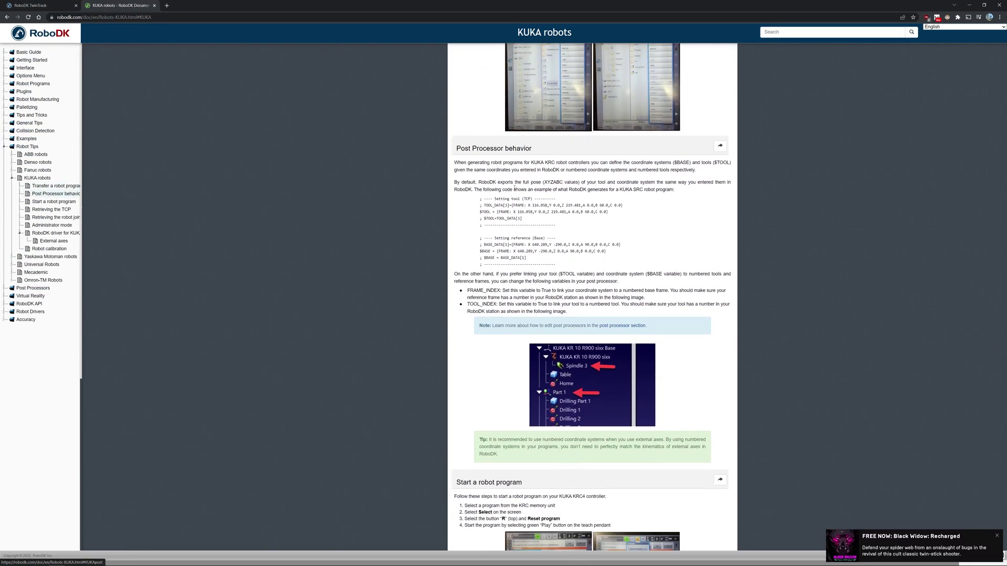
scroll(559, 191, down, 3)
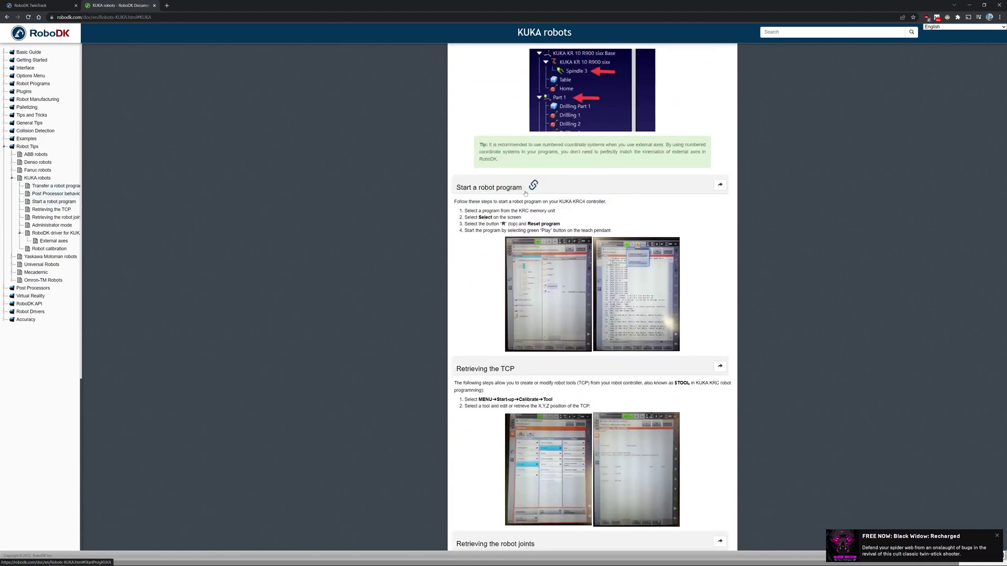
scroll(526, 235, down, 6)
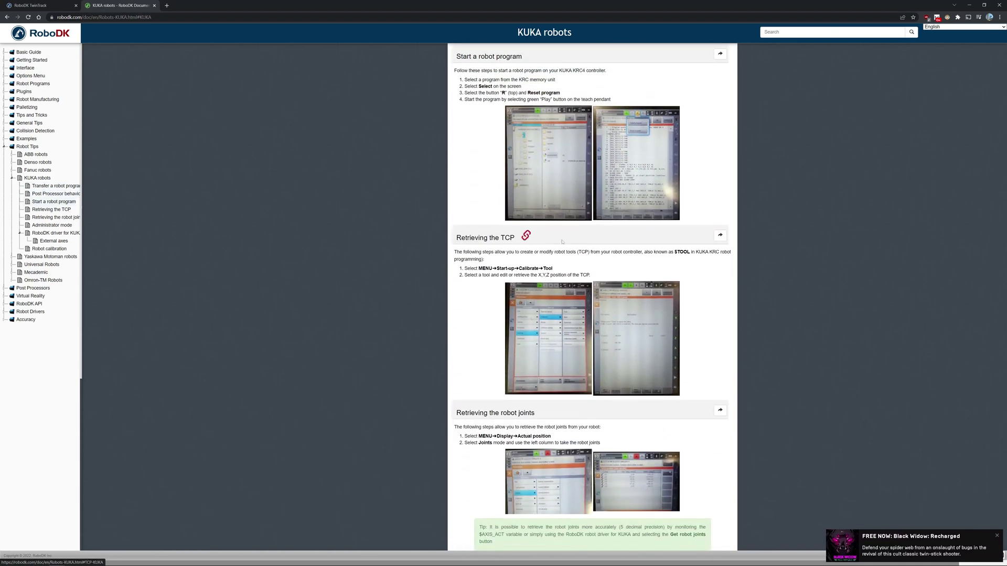
scroll(537, 242, down, 5)
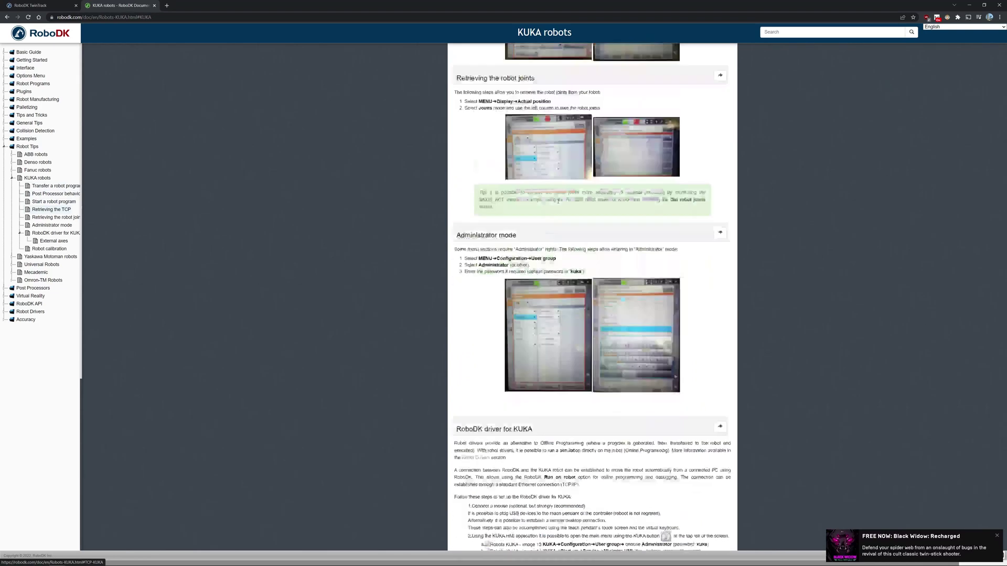
scroll(515, 192, down, 4)
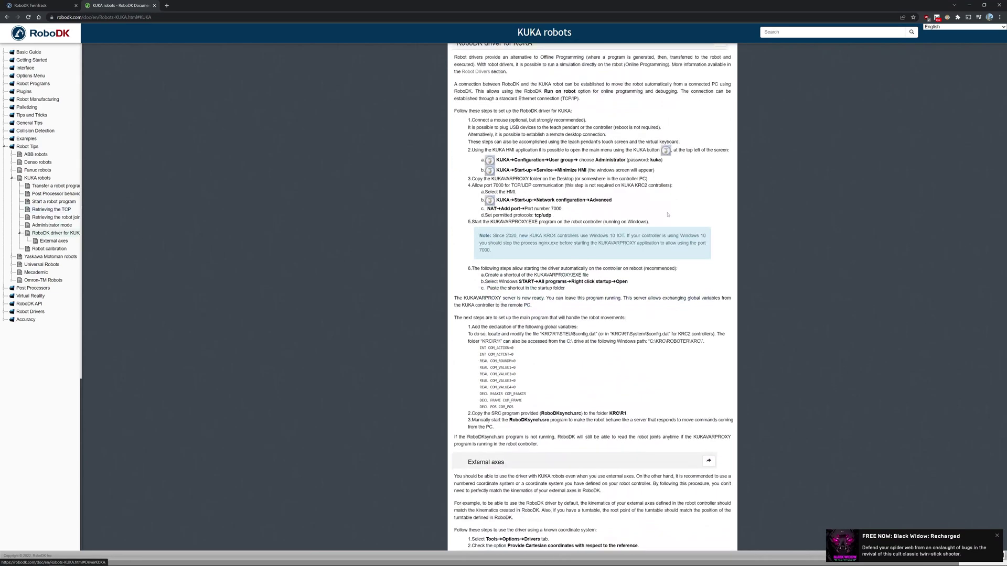
scroll(831, 223, down, 5)
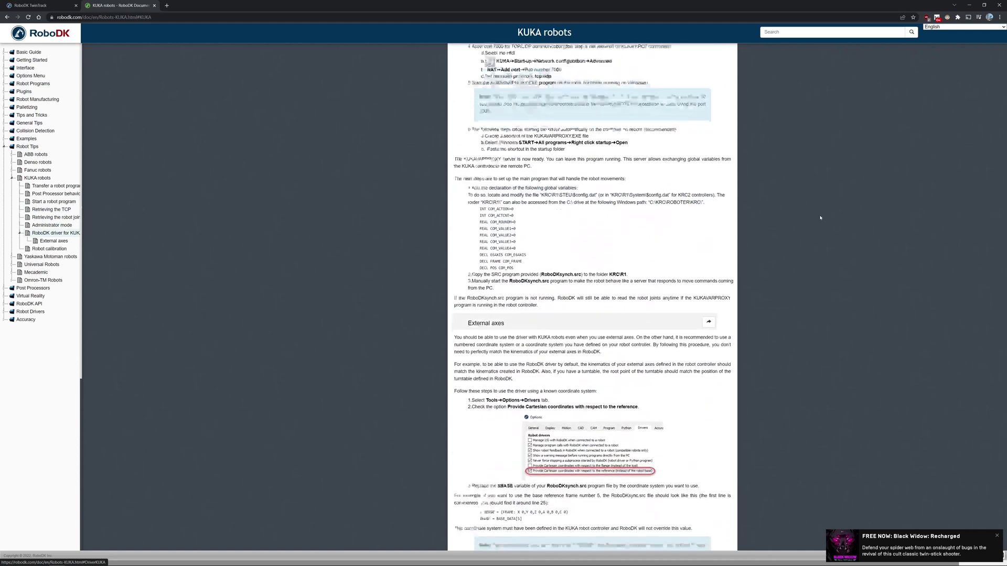
scroll(817, 217, up, 5)
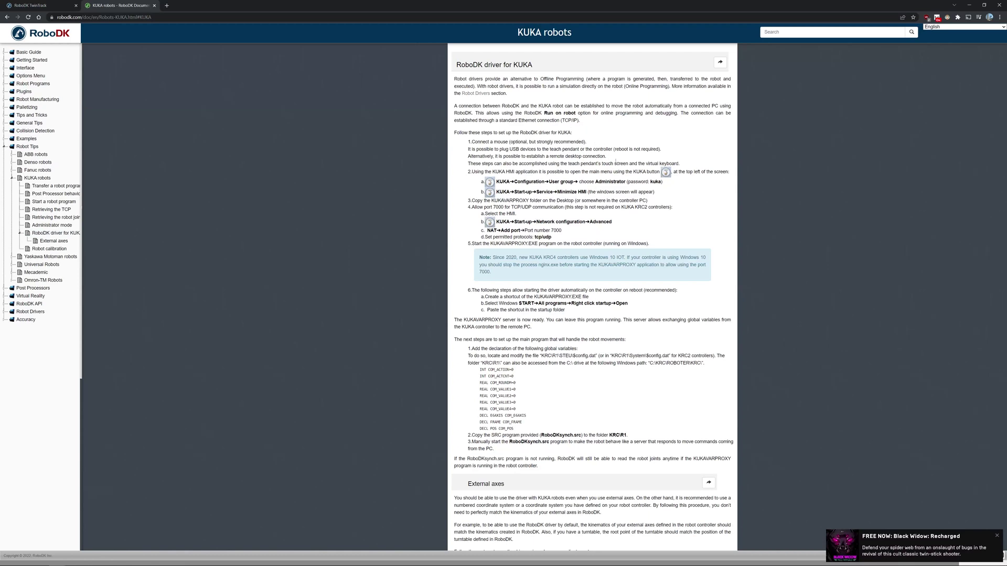
Search the page for 'kukava' to find the KUKAVARPROXY setup steps, then close the find bar.
key(ctrl+f)
text(kukavar)
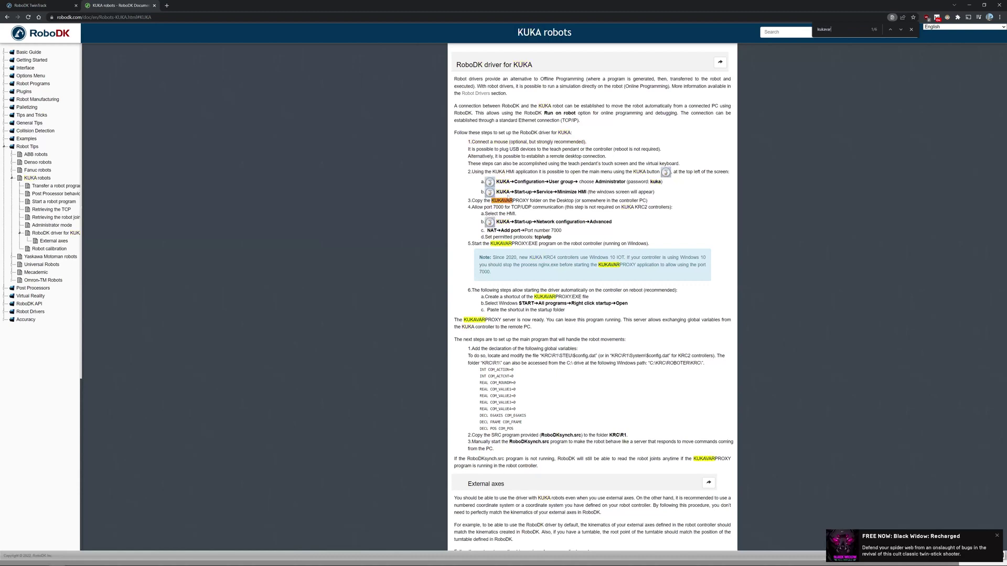
triple_click(501, 201)
click(491, 208)
click(911, 30)
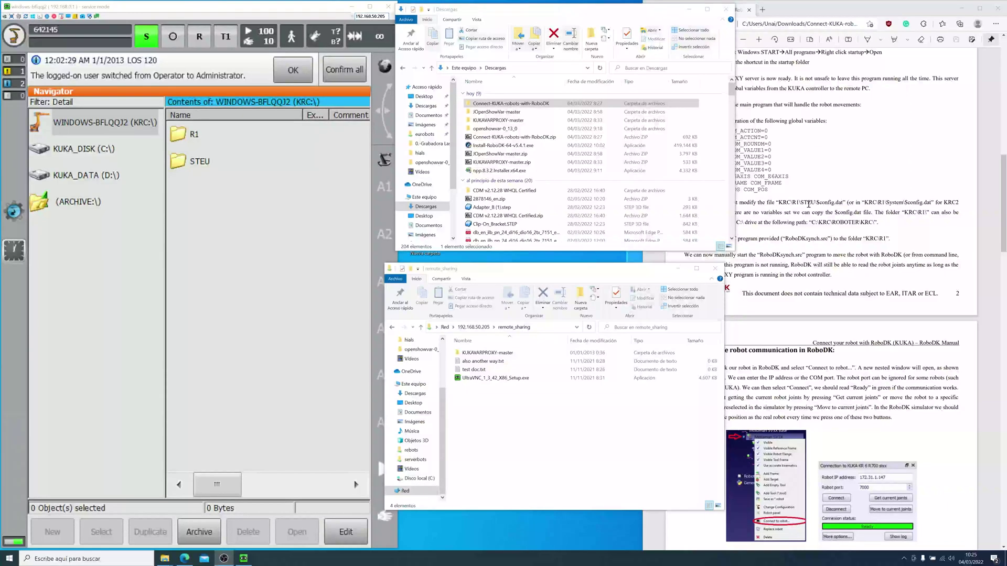
Copy RoboDKsync35.src and $config.dat from KUKA-RoboDK-DRIVER into the remote_sharing folder.
click(478, 105)
double_click(535, 105)
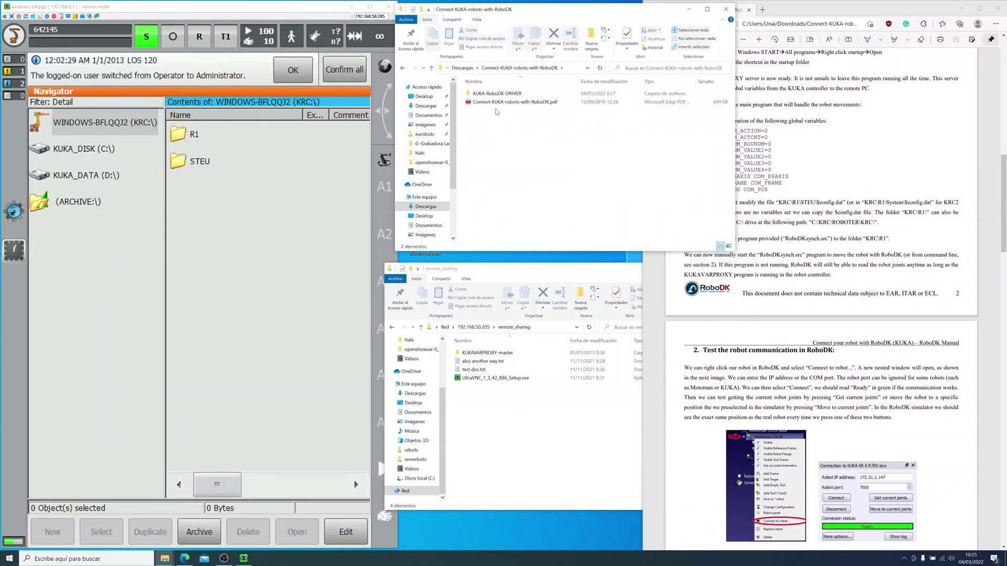
double_click(490, 94)
key(Up)
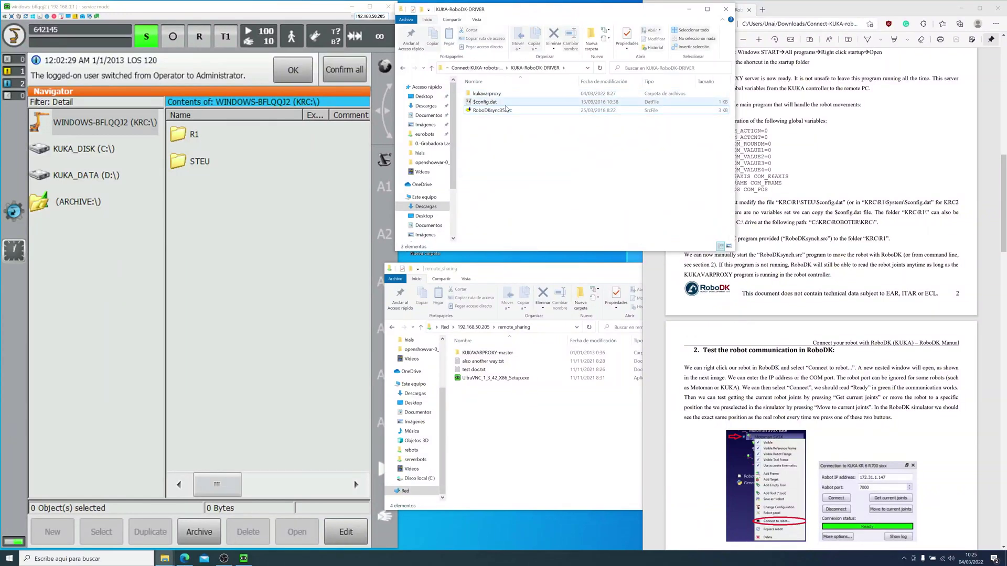
key(ctrl+c)
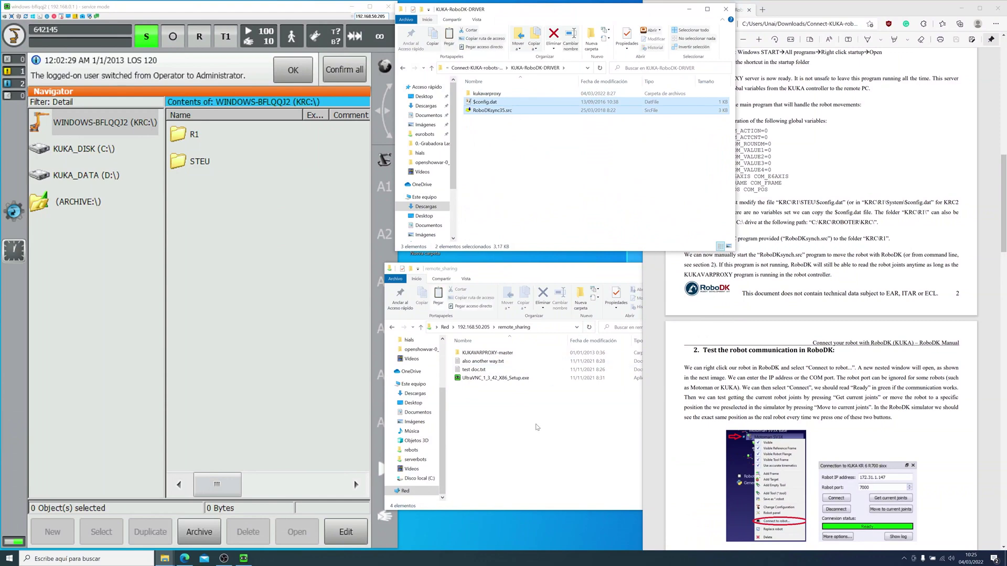
click(537, 428)
key(ctrl+v)
In the smartHMI Navigator, copy RoboDKsync35 and $config from D:\remote_sharing.
click(198, 185)
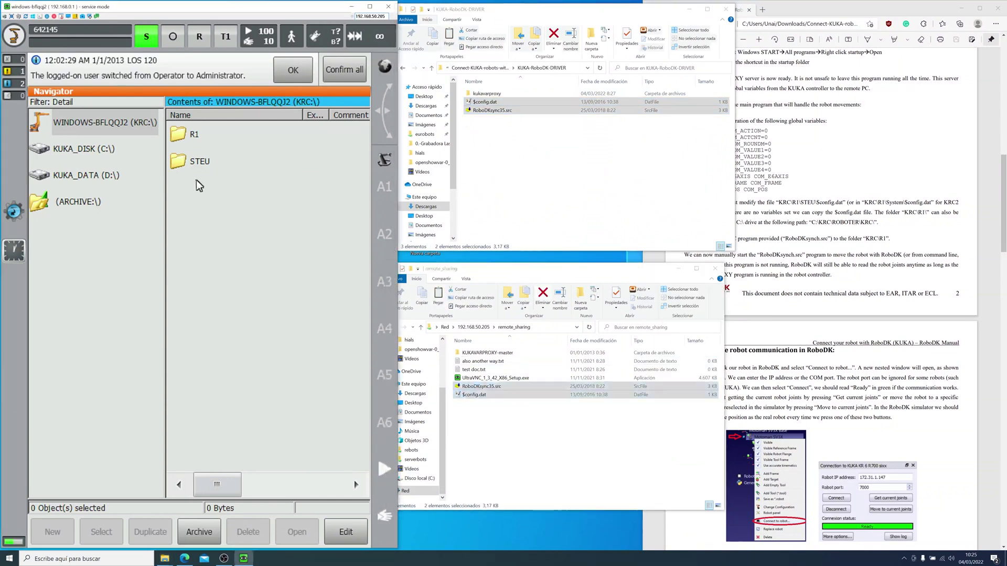
click(109, 158)
double_click(89, 175)
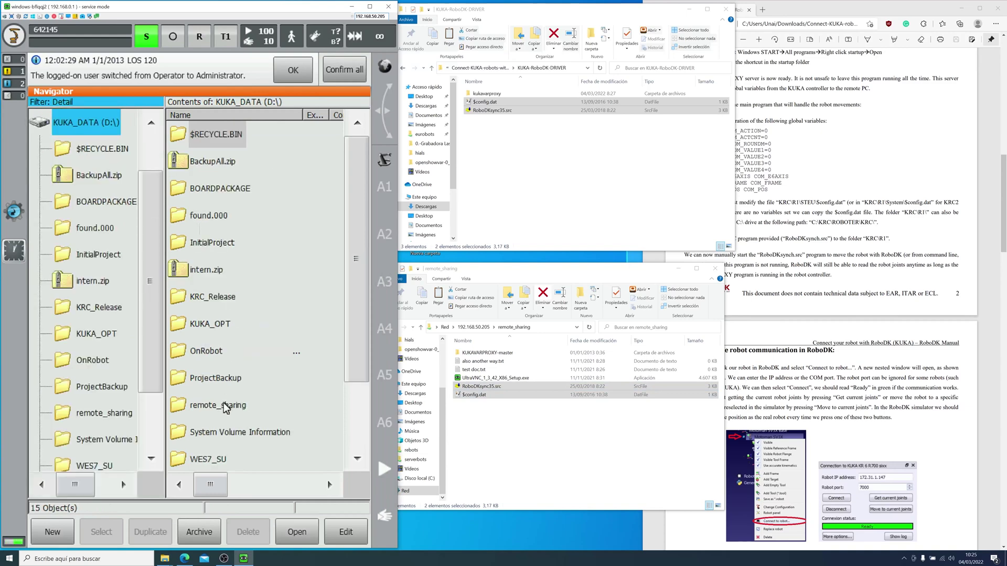
double_click(226, 407)
click(217, 225)
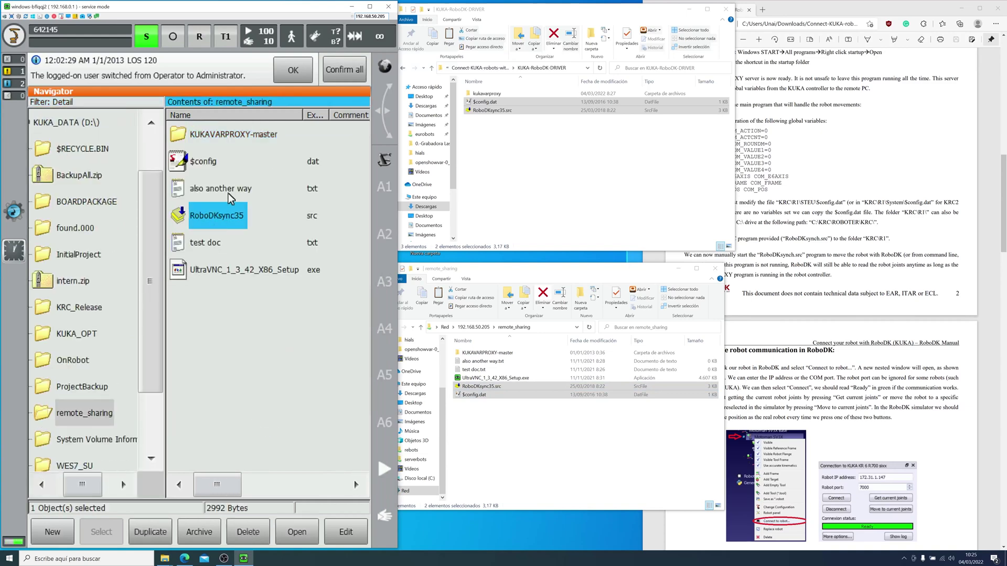
ctrl+click(212, 167)
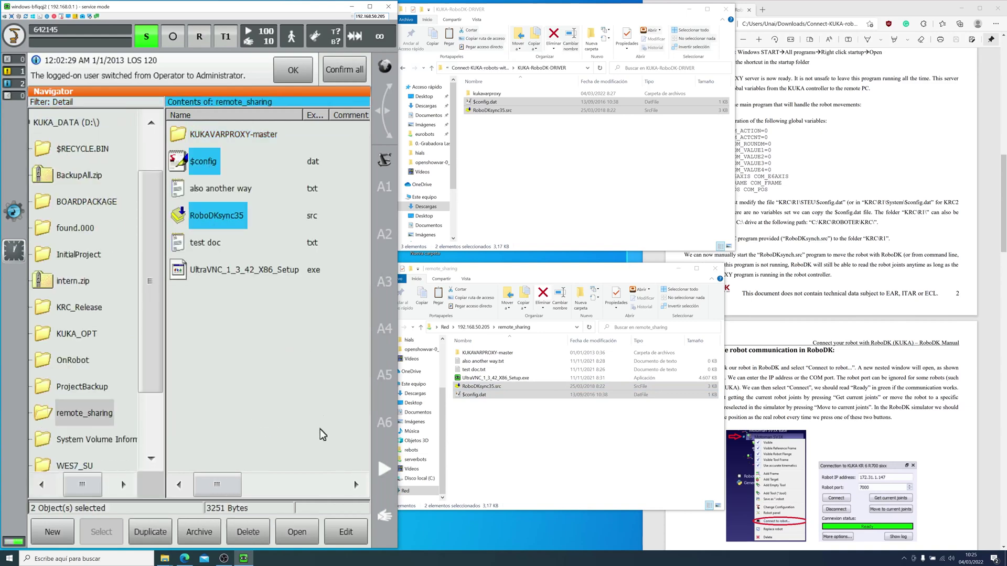
click(353, 537)
click(309, 215)
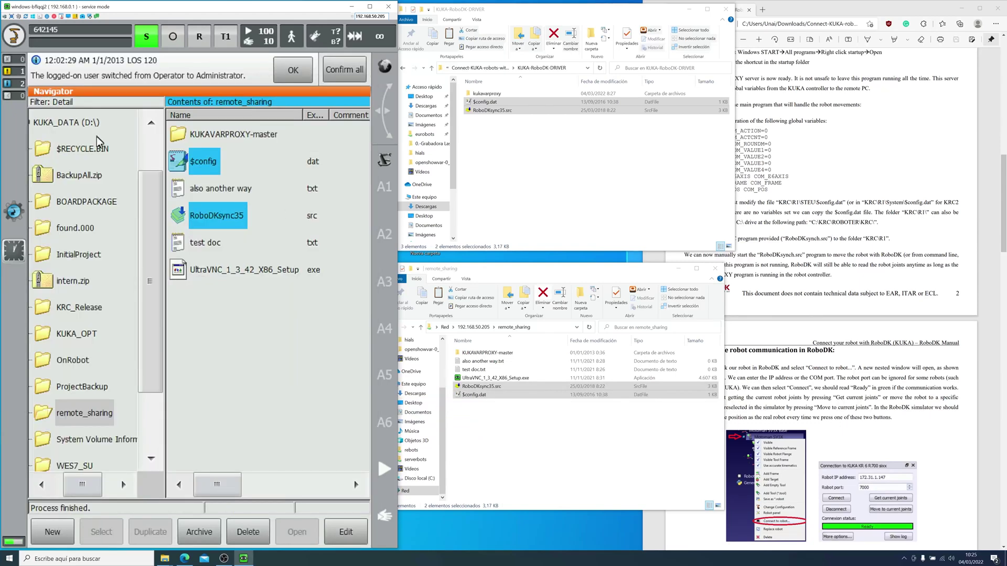
Return to the KRC drive root and select the R1 folder.
scroll(110, 147, up, 5)
click(110, 133)
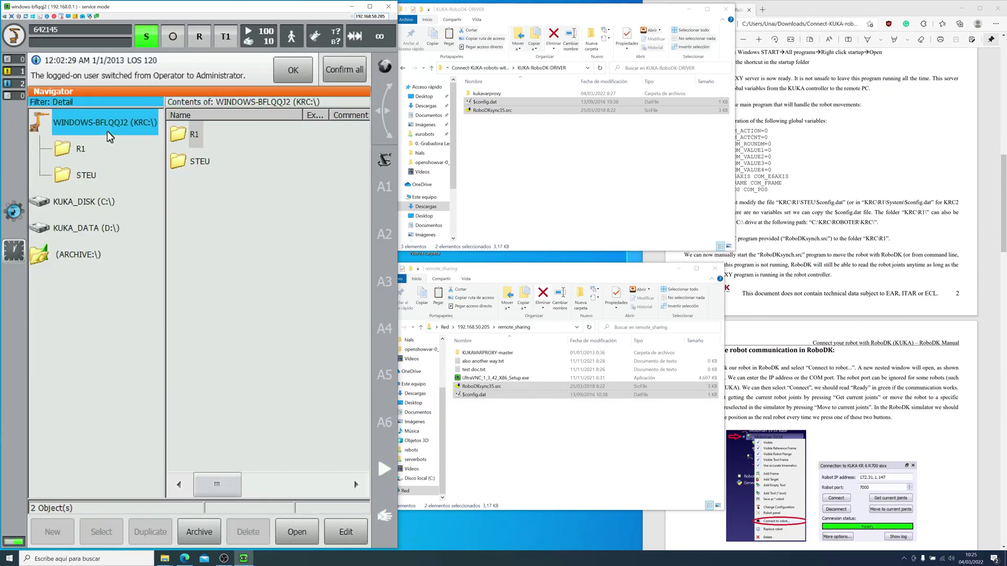
click(201, 140)
Paste RoboDKsync35 into KRC:\R1, confirming the duplicate module warning.
double_click(201, 141)
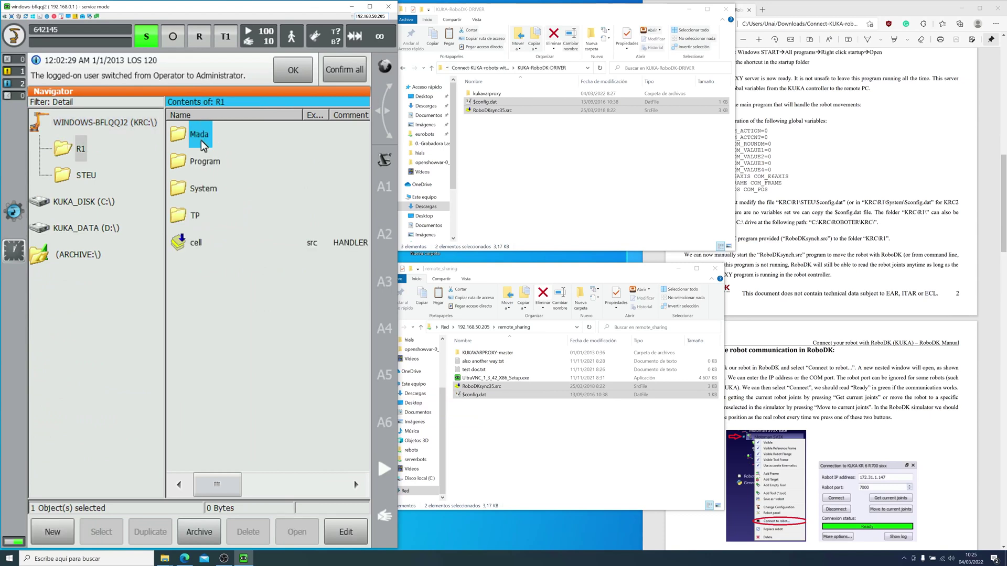
click(333, 522)
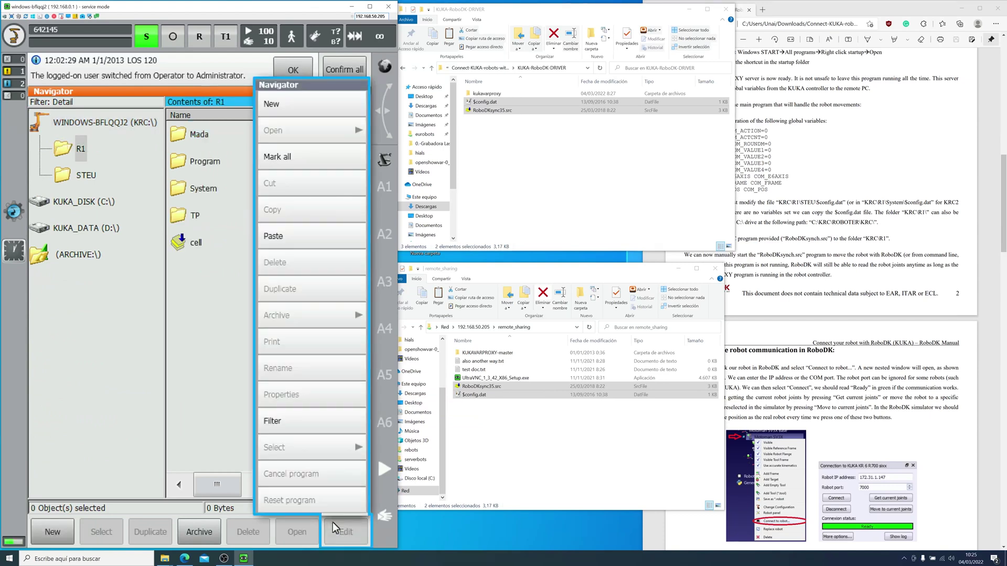
click(286, 239)
click(192, 327)
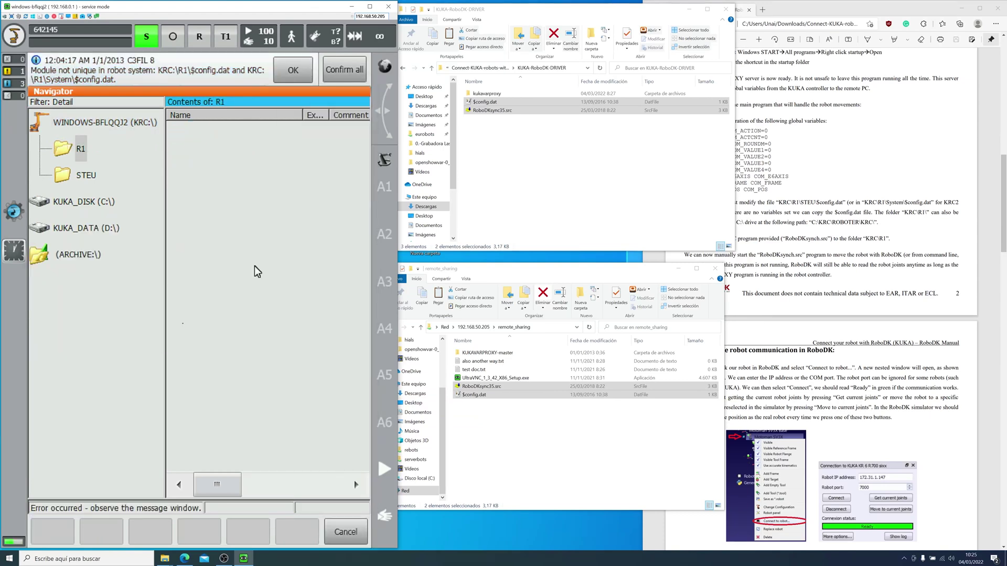
click(206, 272)
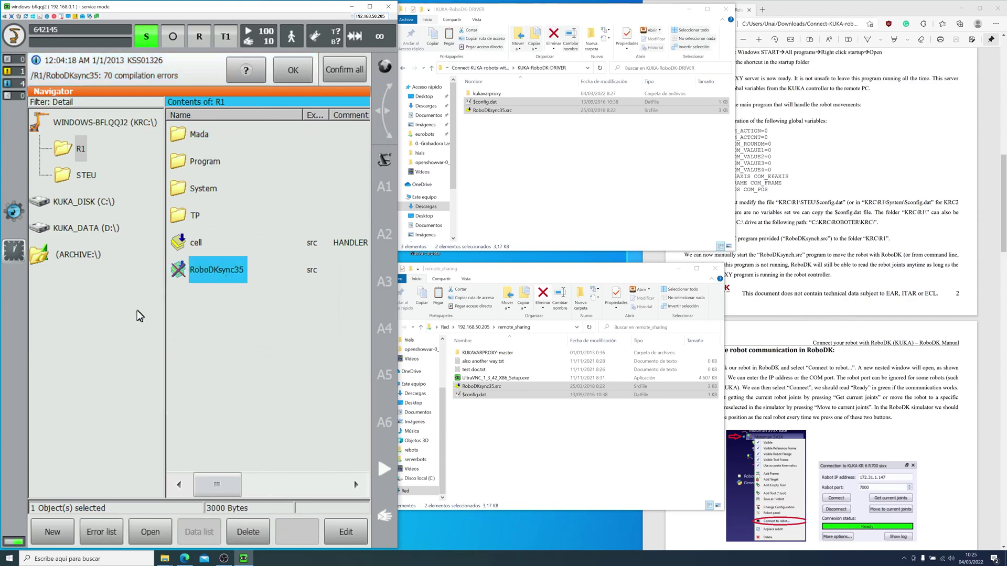
Copy the ten declaration lines from D:\remote_sharing\$config and close the editor.
click(83, 229)
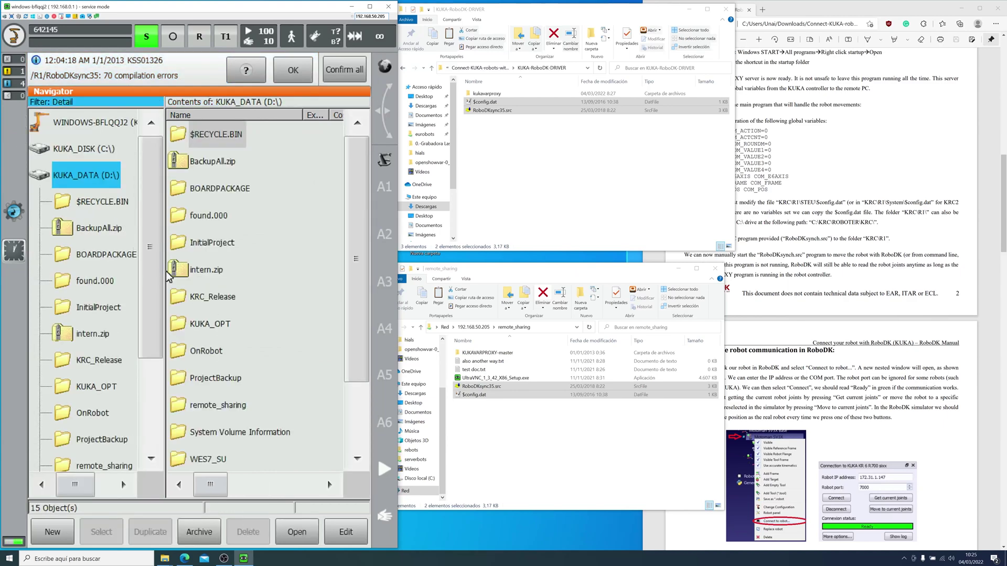
double_click(239, 407)
double_click(212, 167)
drag(186, 207, 79, 93)
click(345, 532)
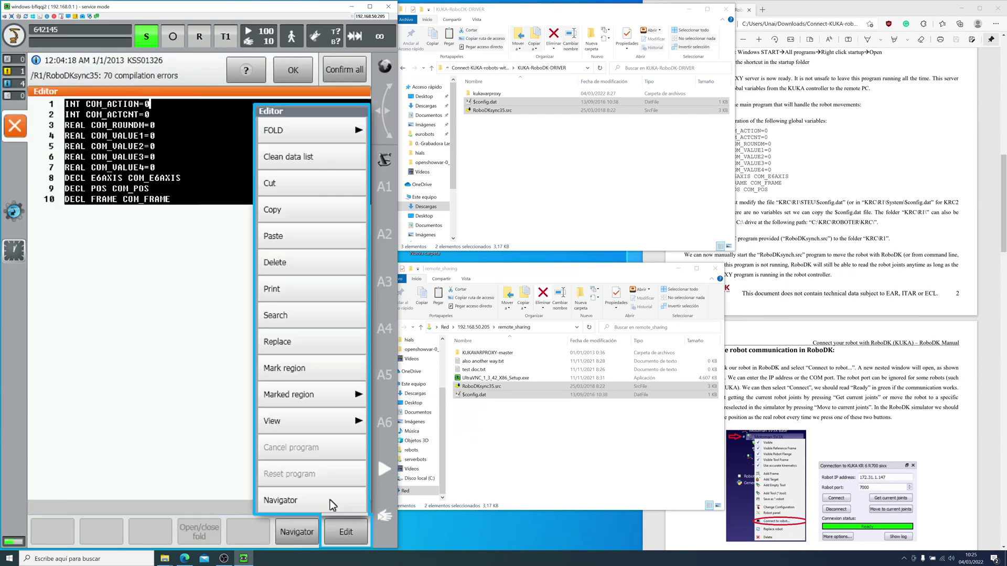
click(292, 208)
click(14, 125)
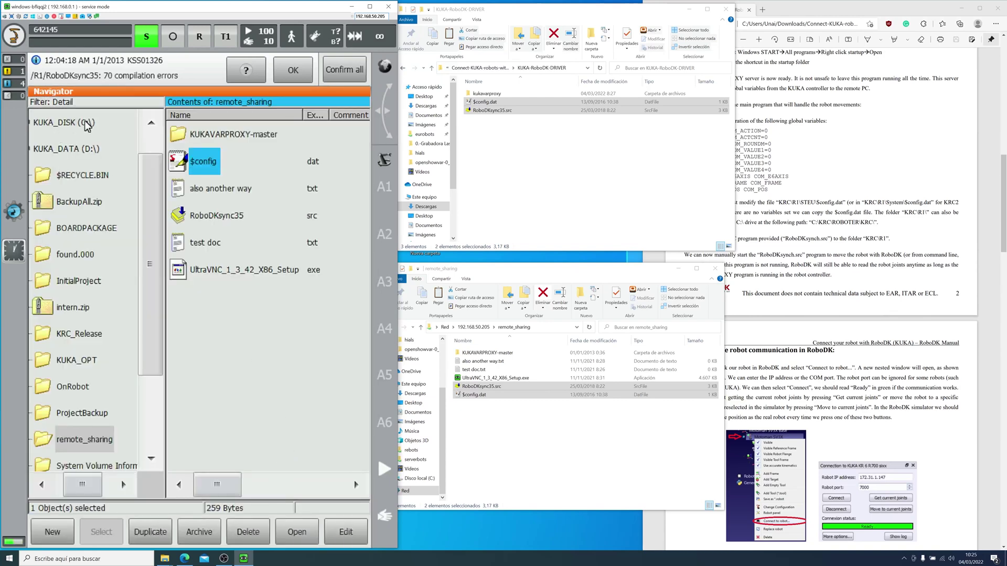
Open the $config file in KRC:\STEU in the editor.
click(86, 124)
click(124, 126)
double_click(195, 135)
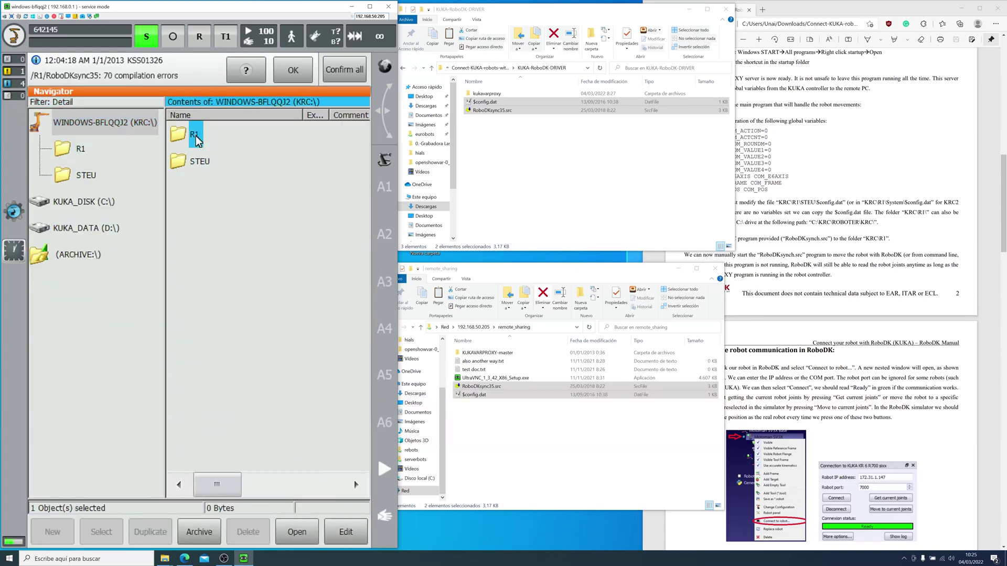
click(84, 175)
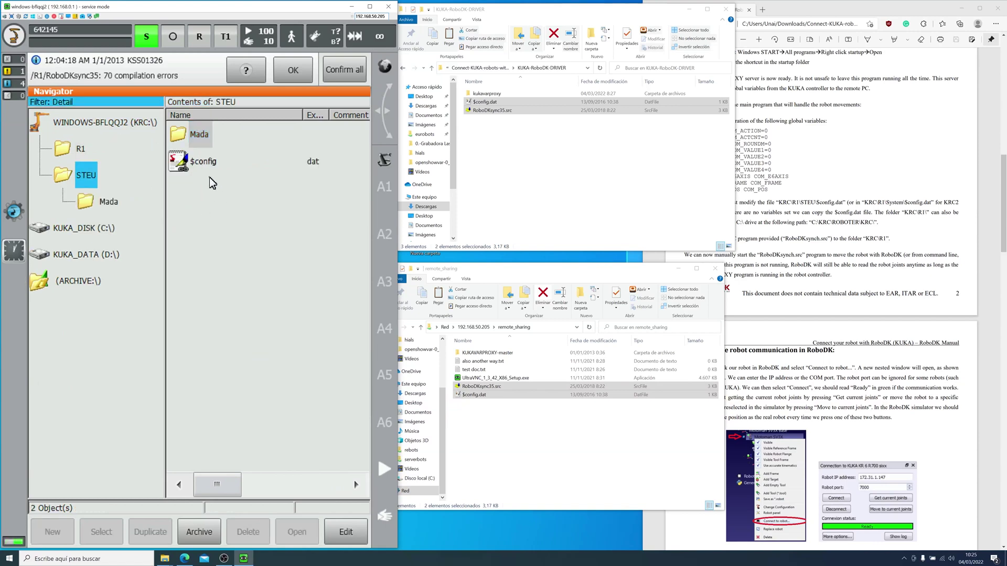
click(207, 162)
click(291, 529)
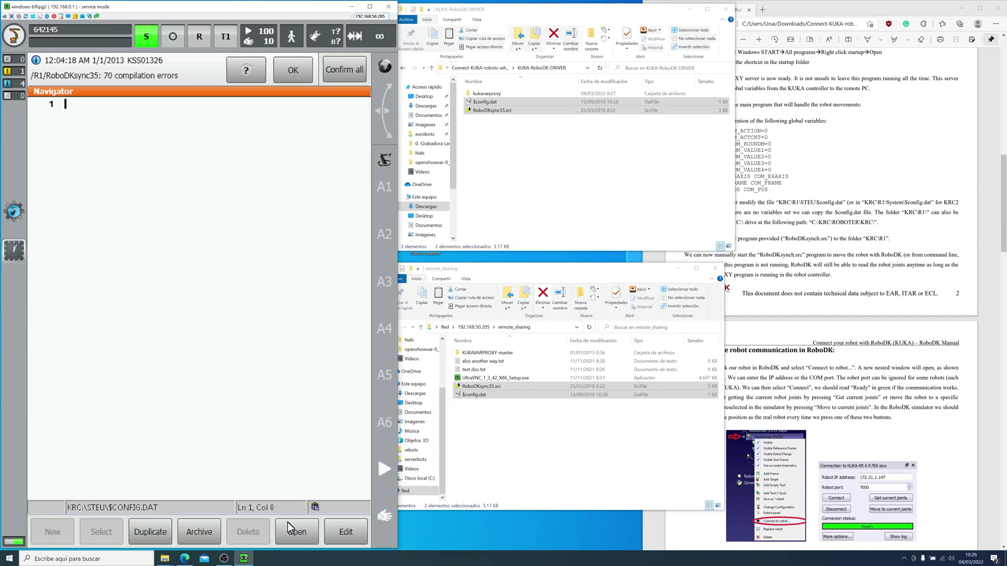
Paste the ten COM_ declarations into $config, save on closing, and acknowledge the message.
click(345, 532)
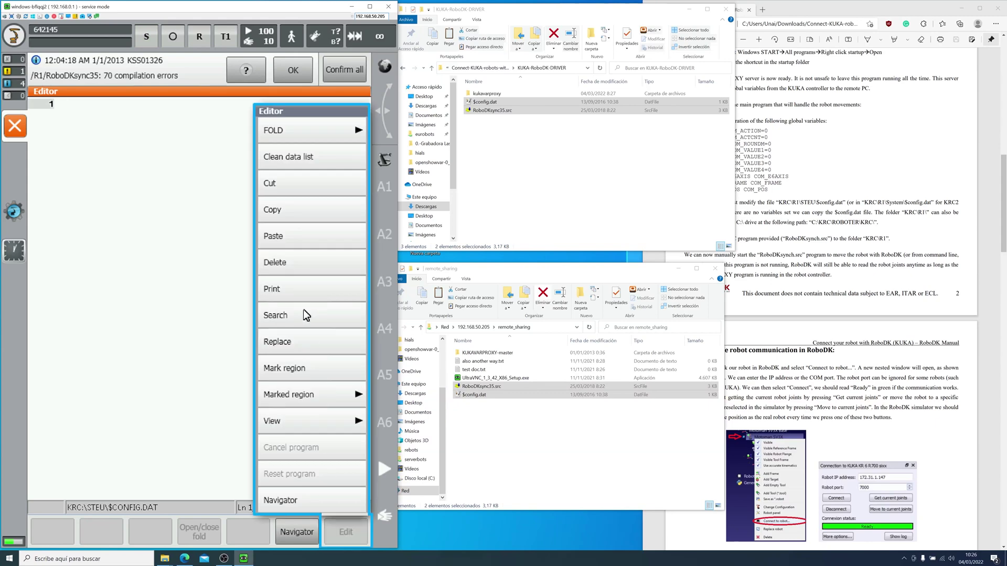
click(298, 235)
click(215, 200)
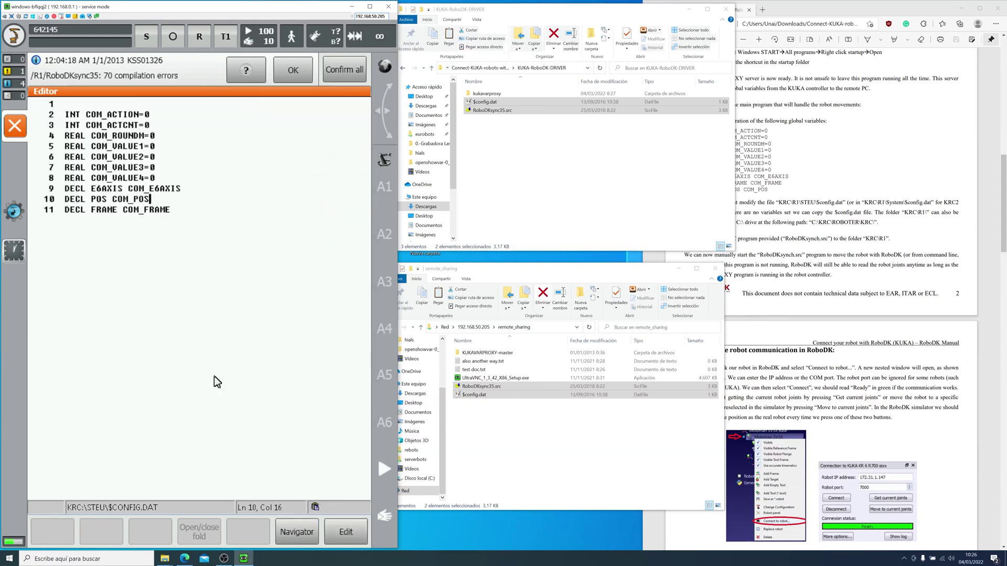
click(19, 126)
click(146, 321)
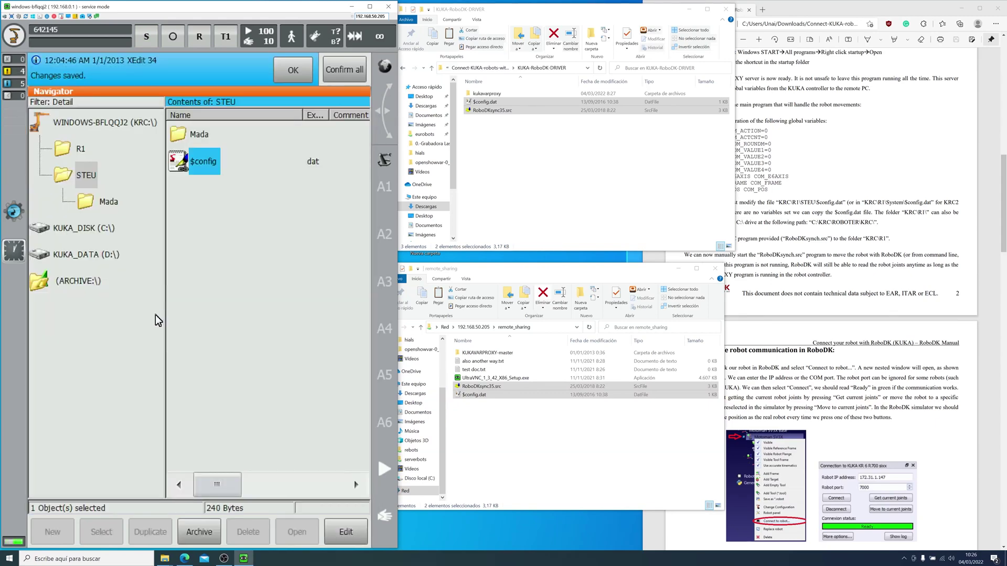
click(333, 73)
click(204, 70)
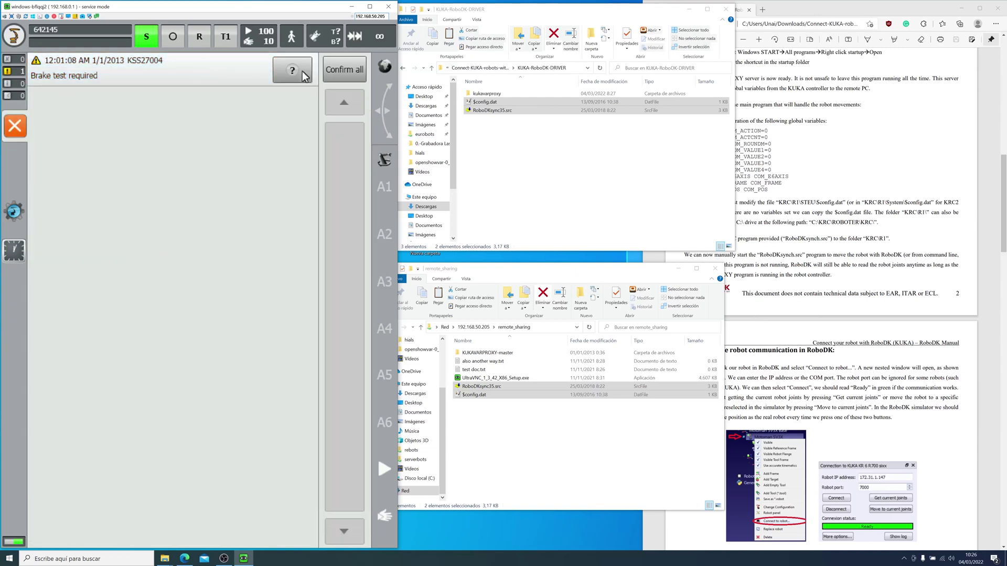
click(204, 71)
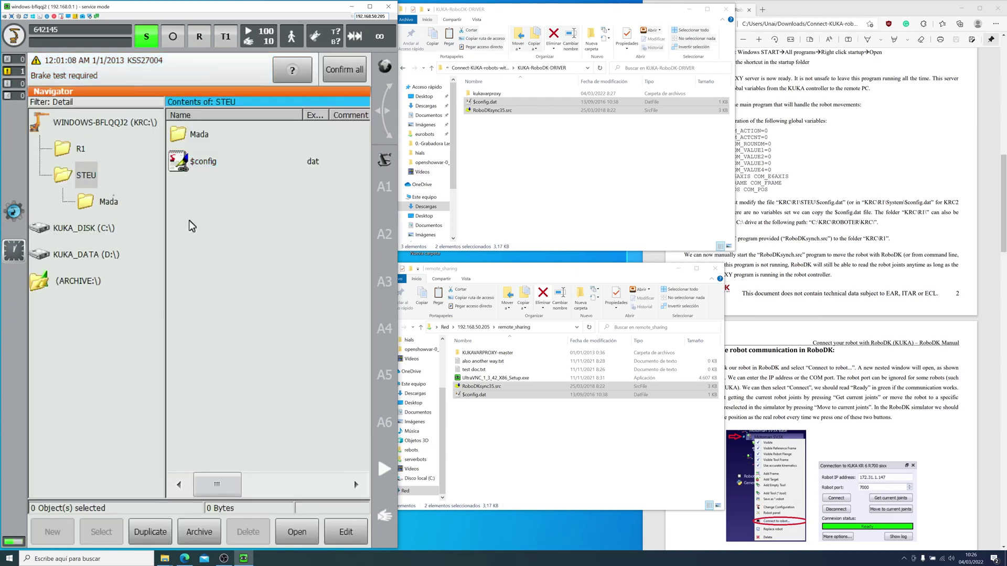
click(81, 156)
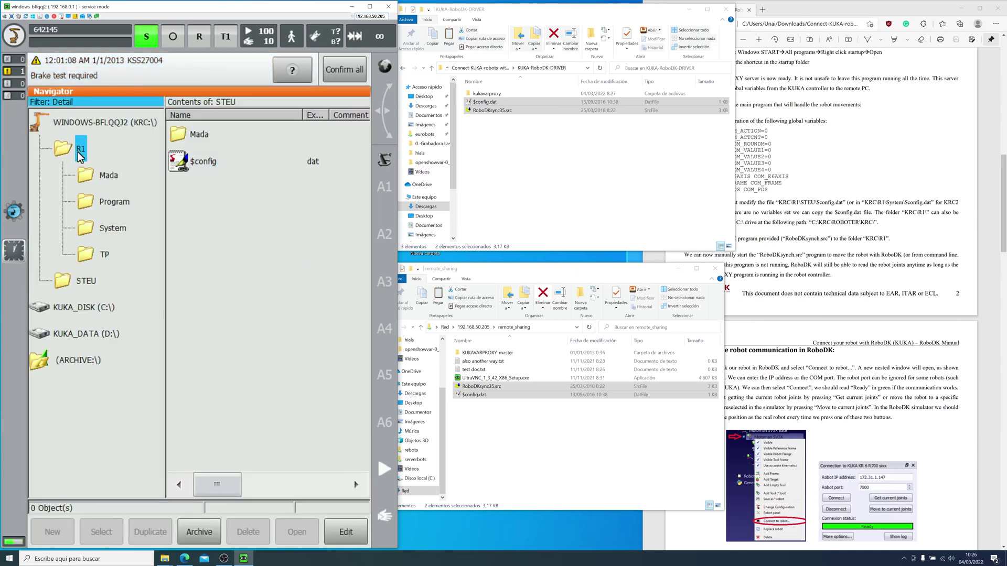
Open KRC:\R1\ROBODKSYNC35.SRC in the smartHMI editor, ready to run.
click(593, 427)
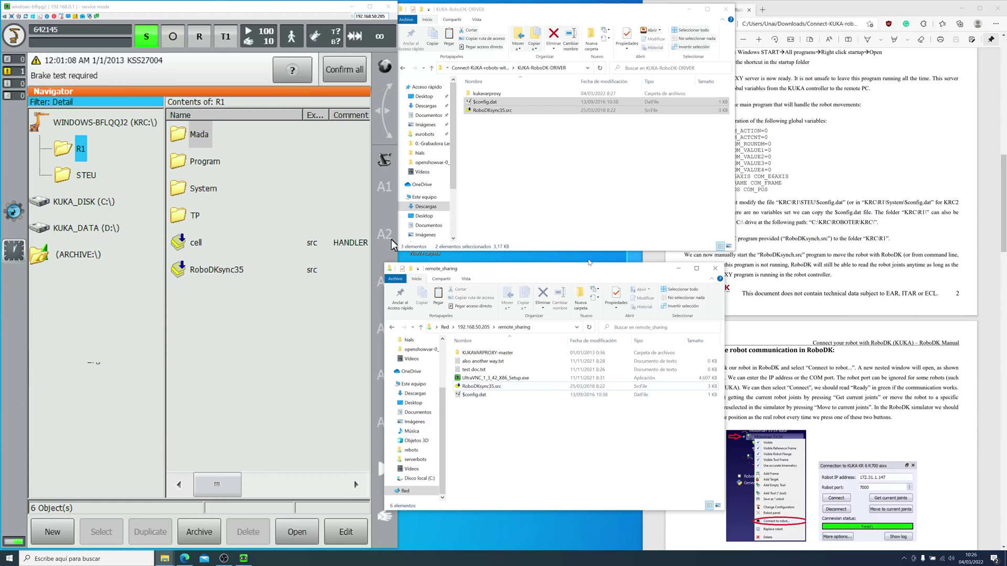
double_click(203, 268)
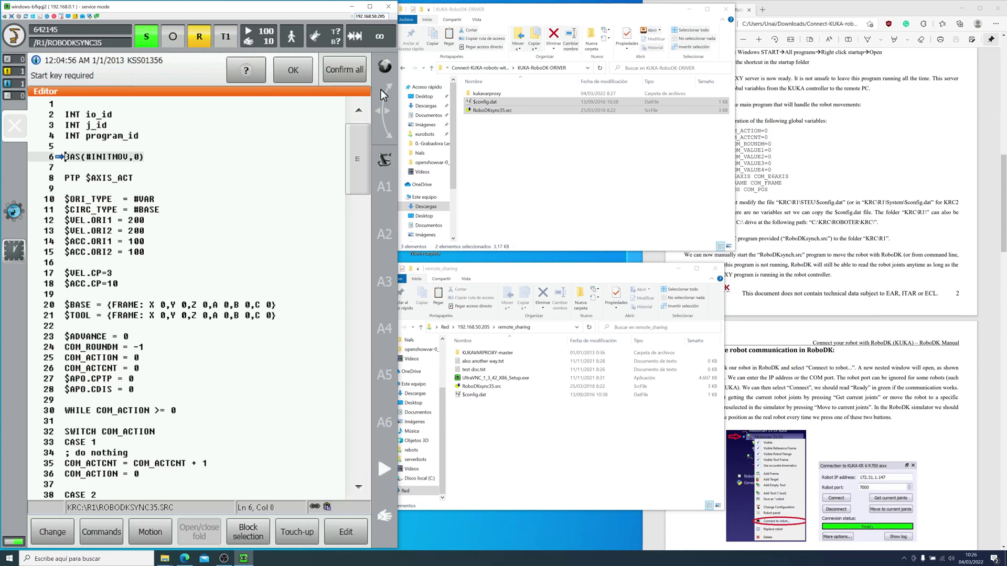
Switch the robot drives on from the motion conditions panel, then close the panel.
click(170, 37)
click(94, 100)
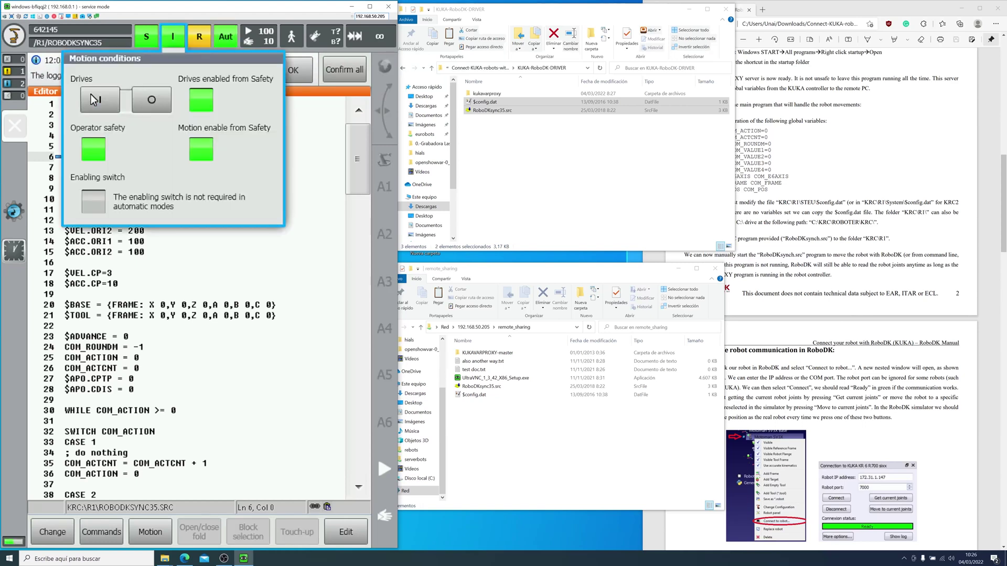
click(365, 162)
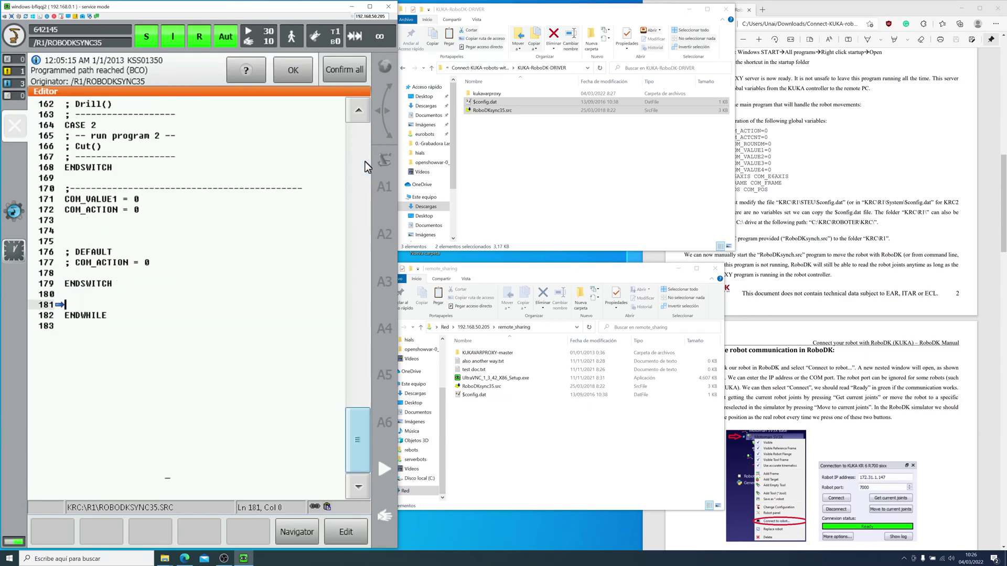
Launch RoboDK from the Windows search by typing 'robodk'.
key(super)
text(robodk)
key(Return)
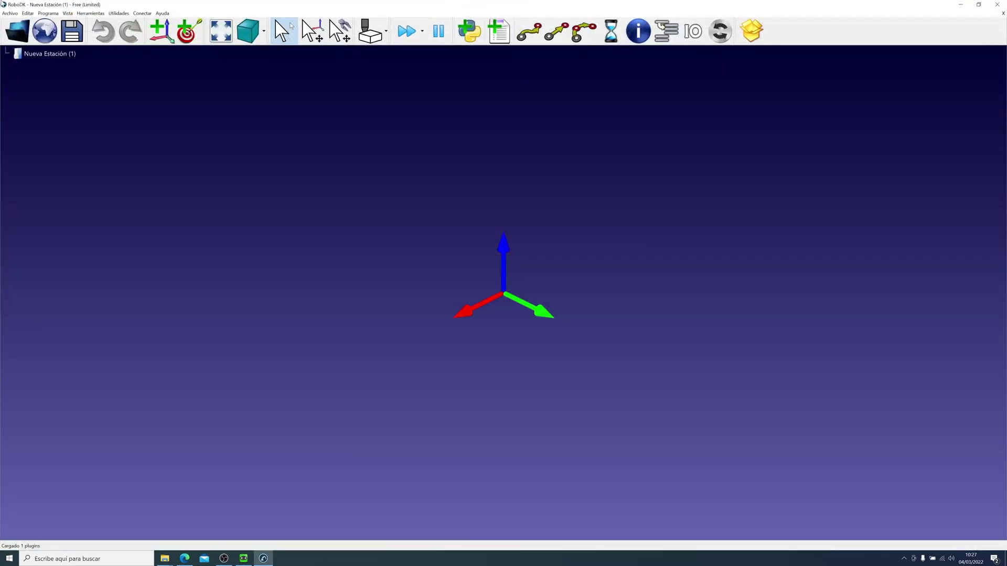
Resize the RoboDK window, then add a second new station and close it.
double_click(12, 7)
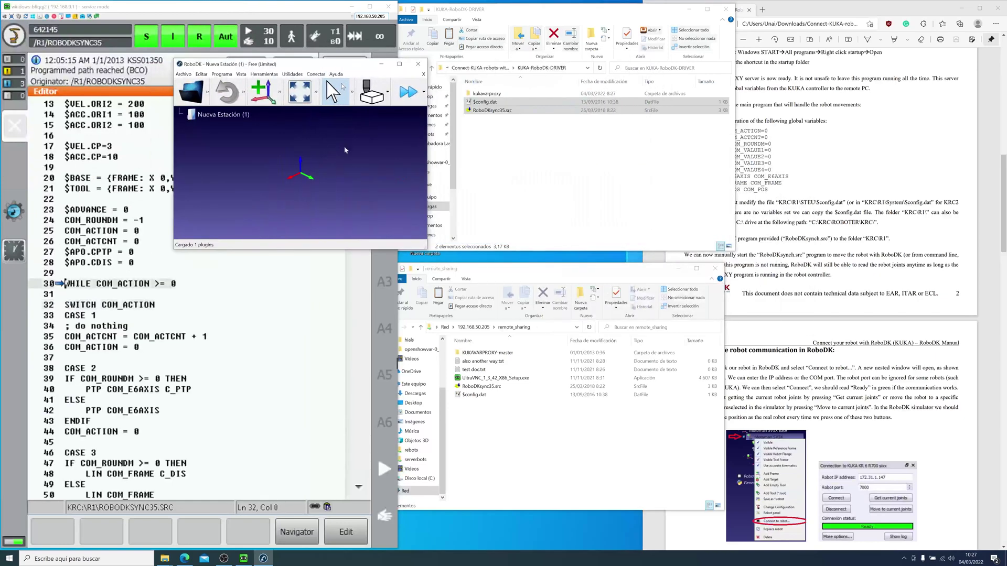
drag(427, 252, 879, 492)
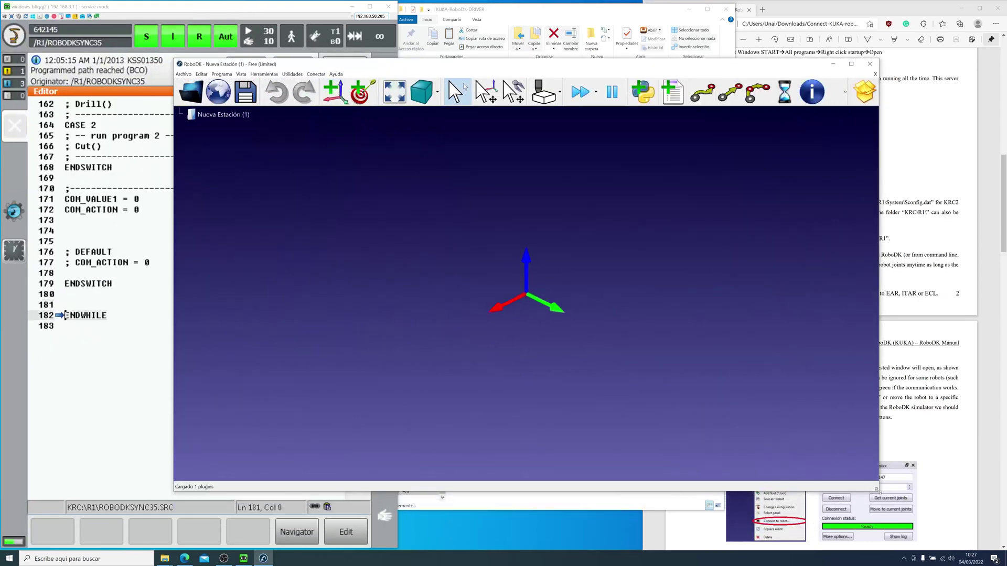
click(191, 75)
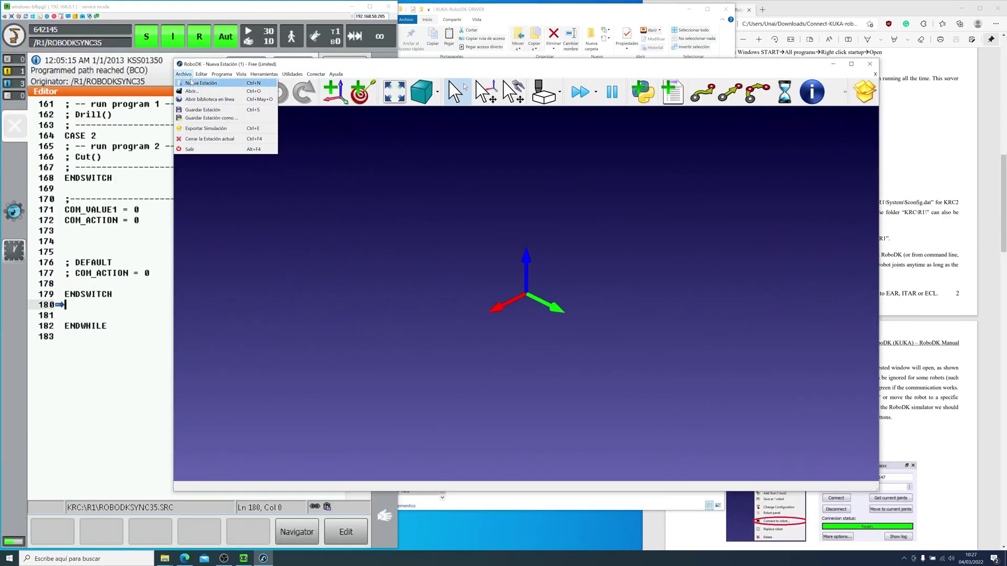
click(210, 85)
click(220, 128)
right_click(236, 126)
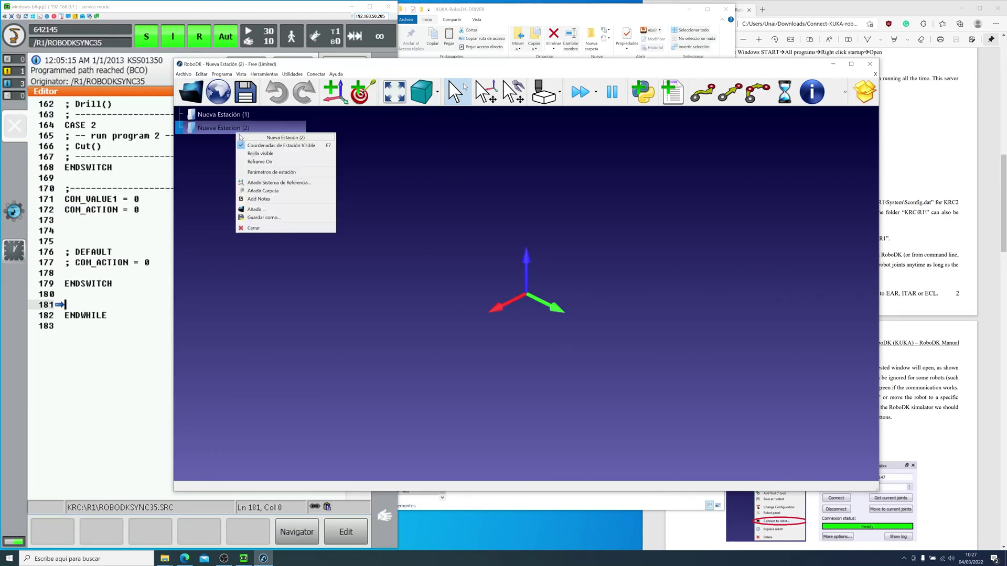
click(267, 228)
Browse the station options and the Archivo, Editar and Programa menus, then return to the PDF.
click(245, 115)
right_click(245, 116)
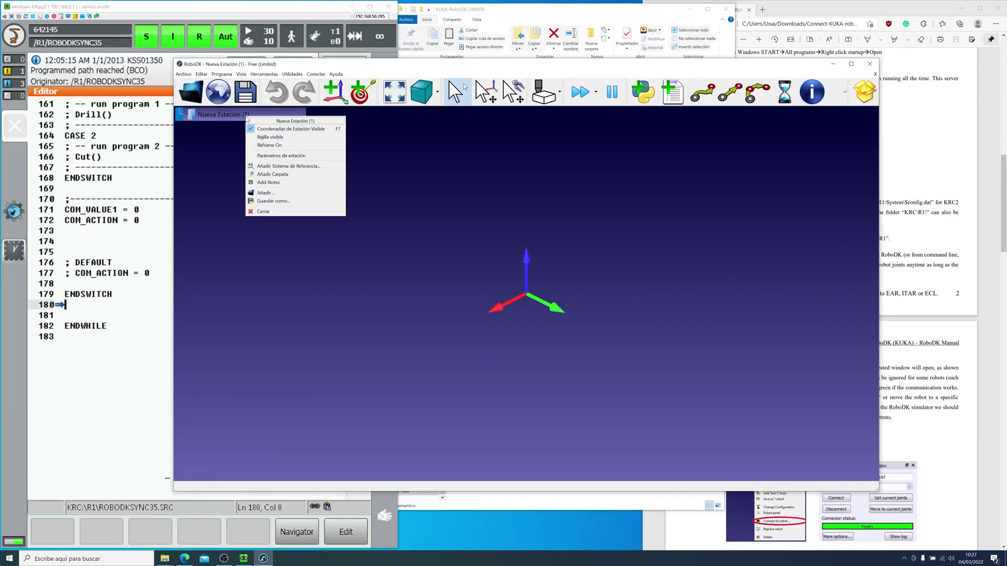
click(372, 184)
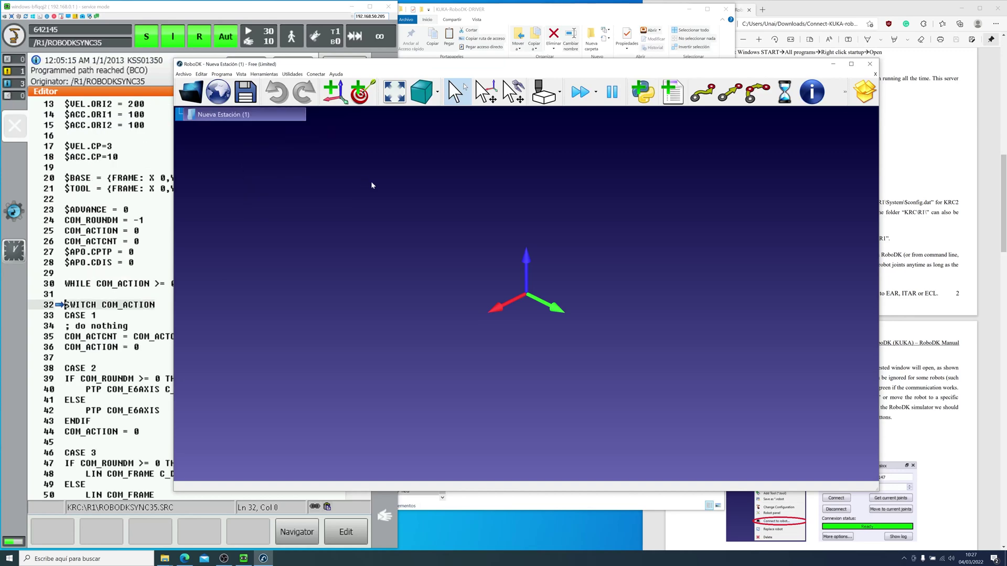
click(187, 75)
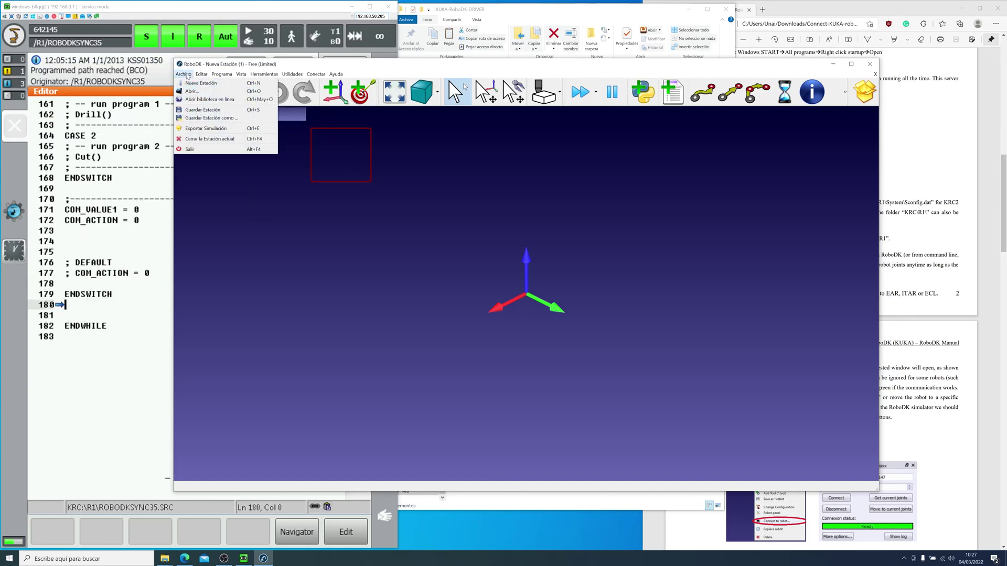
click(203, 74)
click(221, 75)
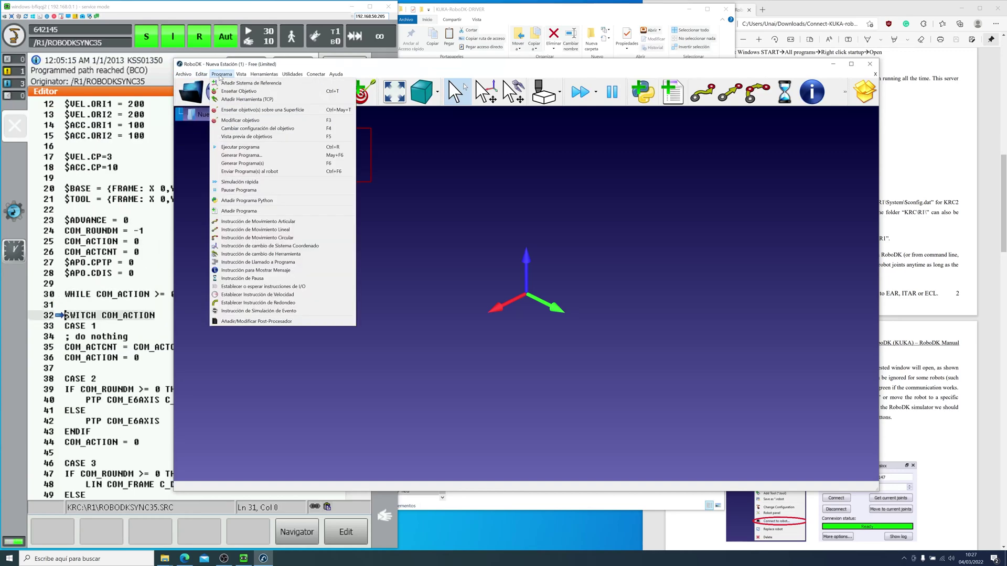
mouse_move(241, 76)
click(652, 213)
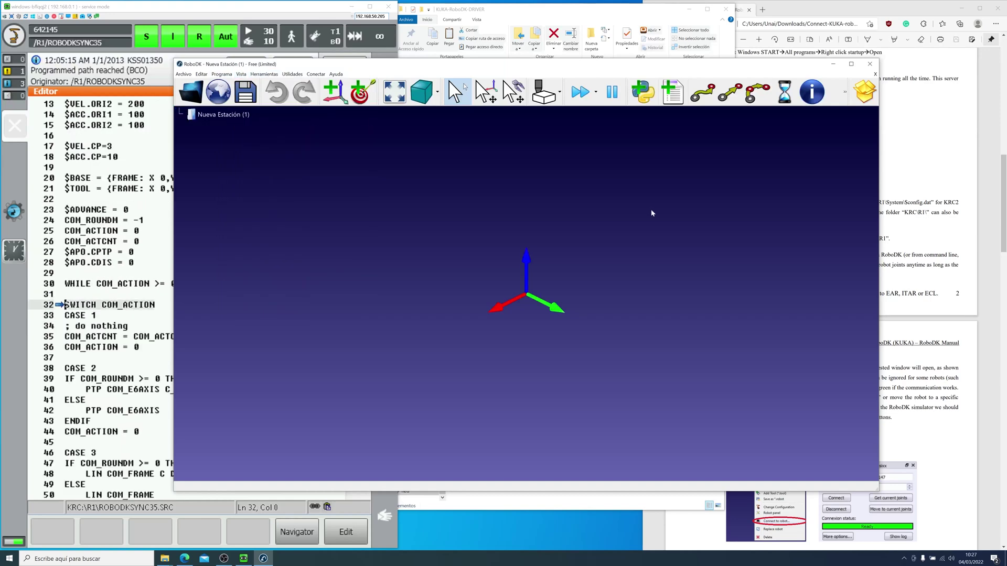
key(alt+Tab)
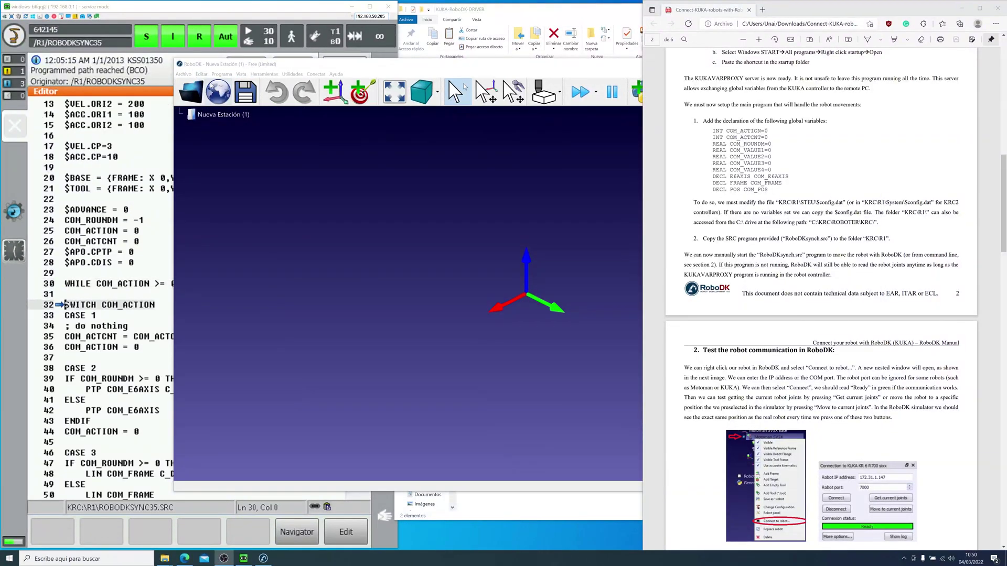
Open the online Robot Library from Archivo and filter the catalogue to KUKA robots.
click(183, 74)
click(209, 100)
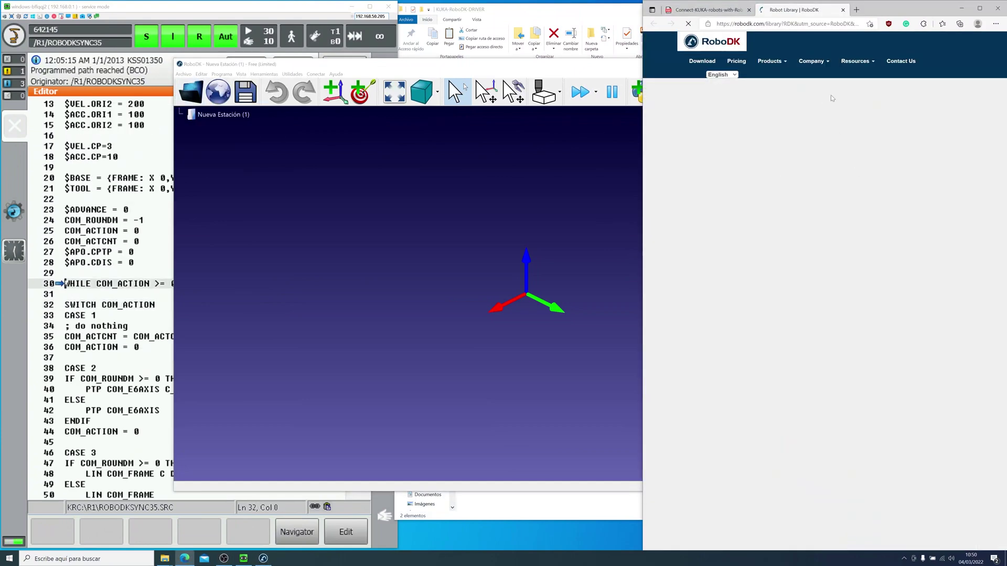
key(super+Down)
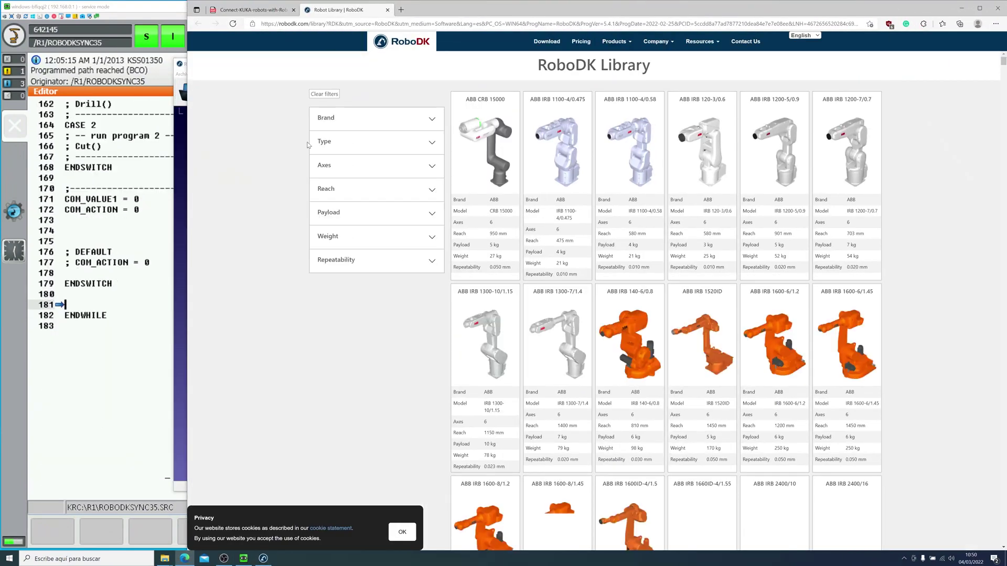
click(400, 145)
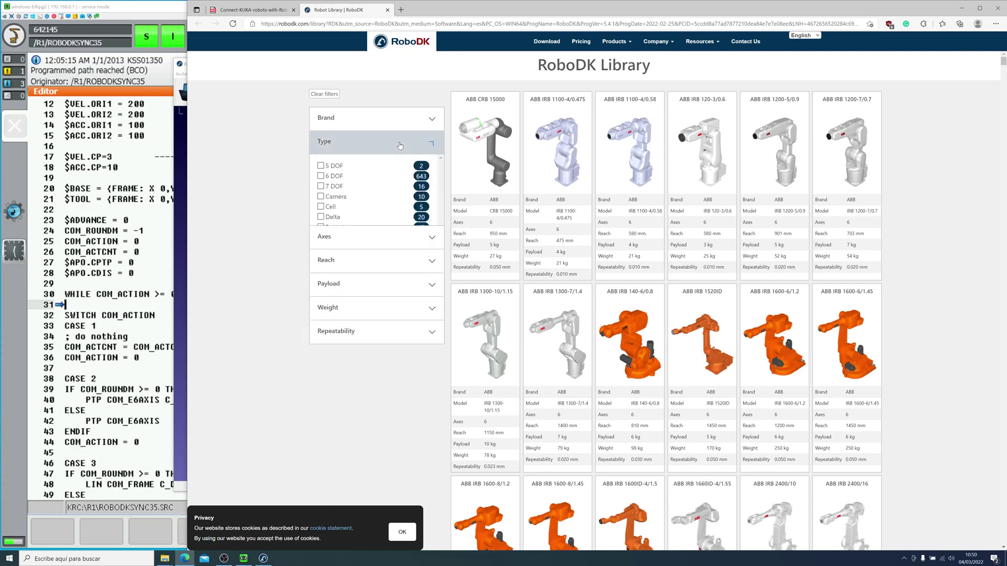
click(361, 125)
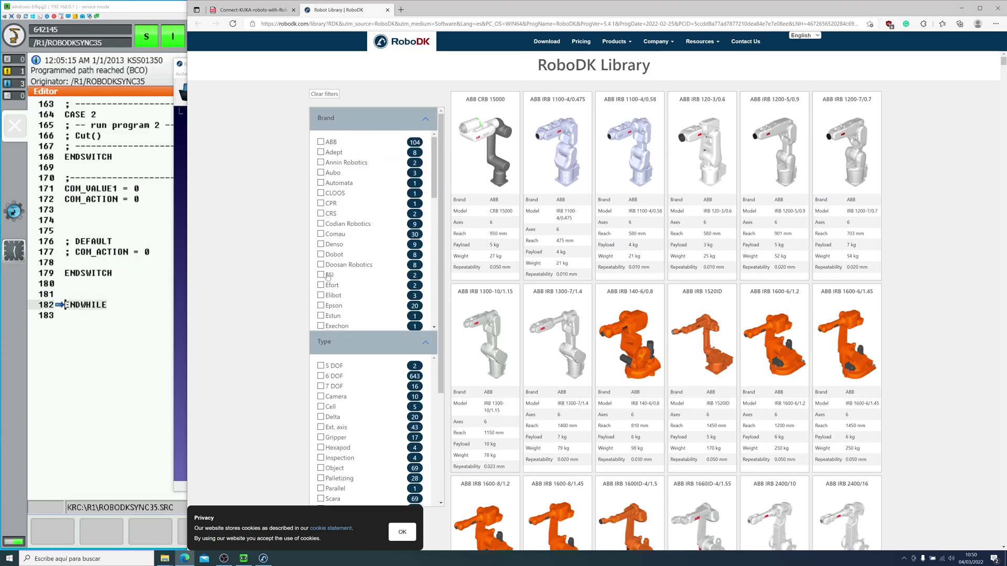
scroll(328, 276, down, 4)
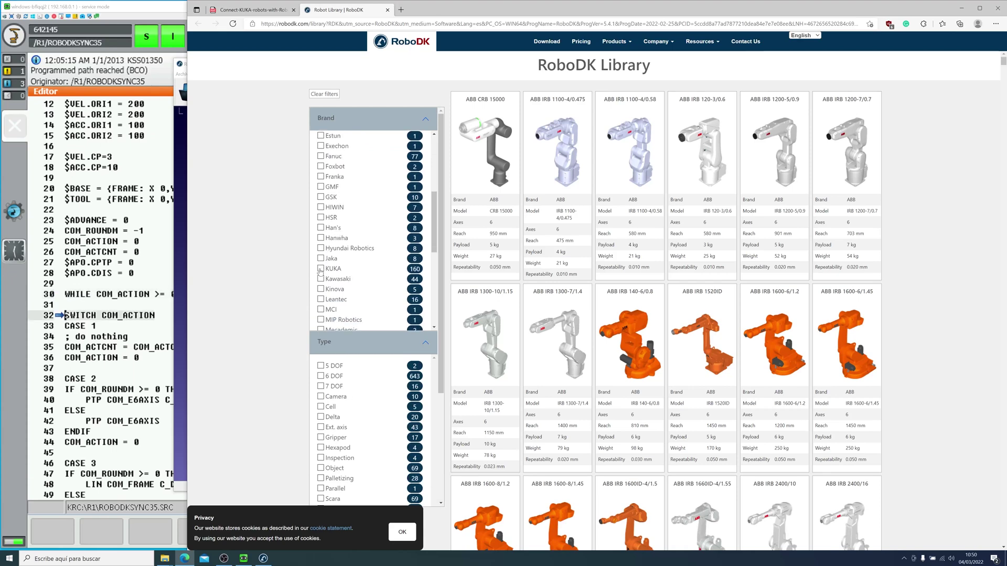
click(321, 269)
scroll(328, 281, down, 5)
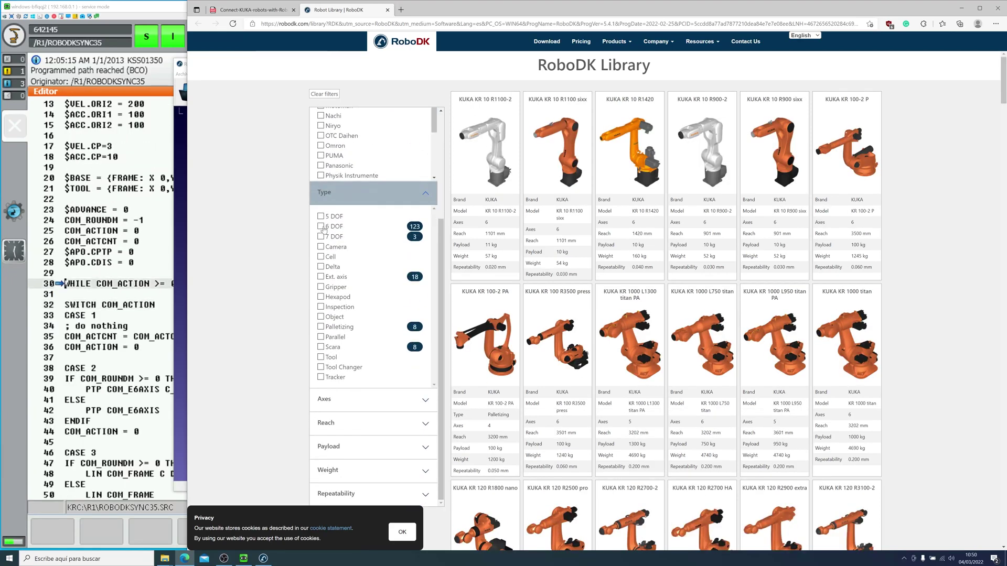
Download the KUKA KR 10 R1100 sixx robot file and open it in RoboDK.
mouse_move(692, 132)
mouse_move(575, 131)
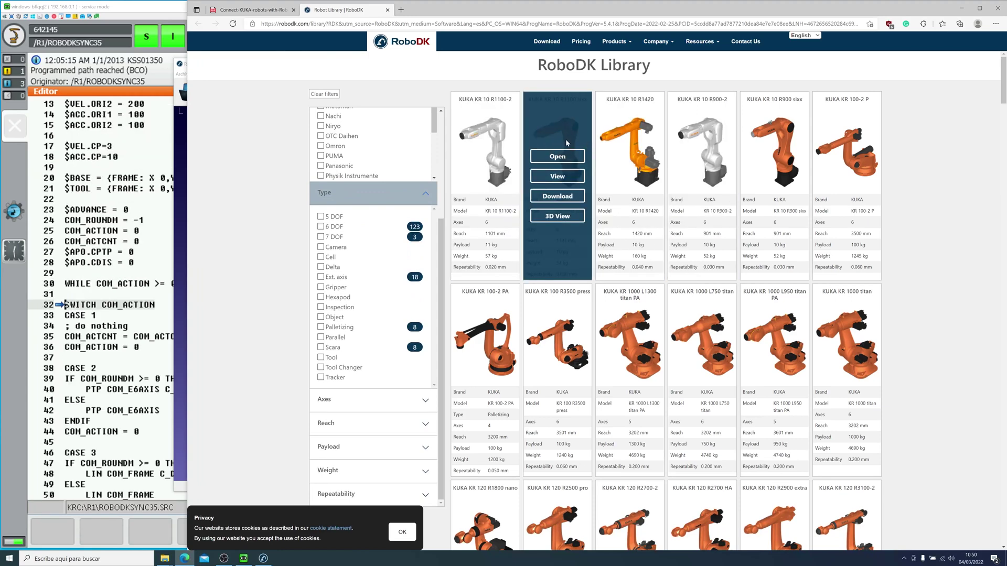
click(561, 196)
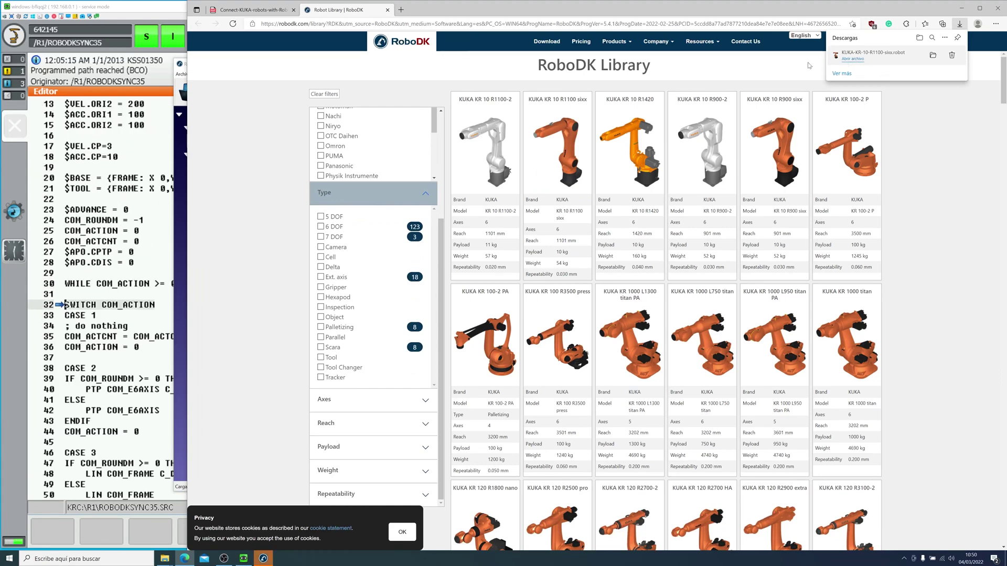
click(853, 63)
drag(188, 168, 464, 168)
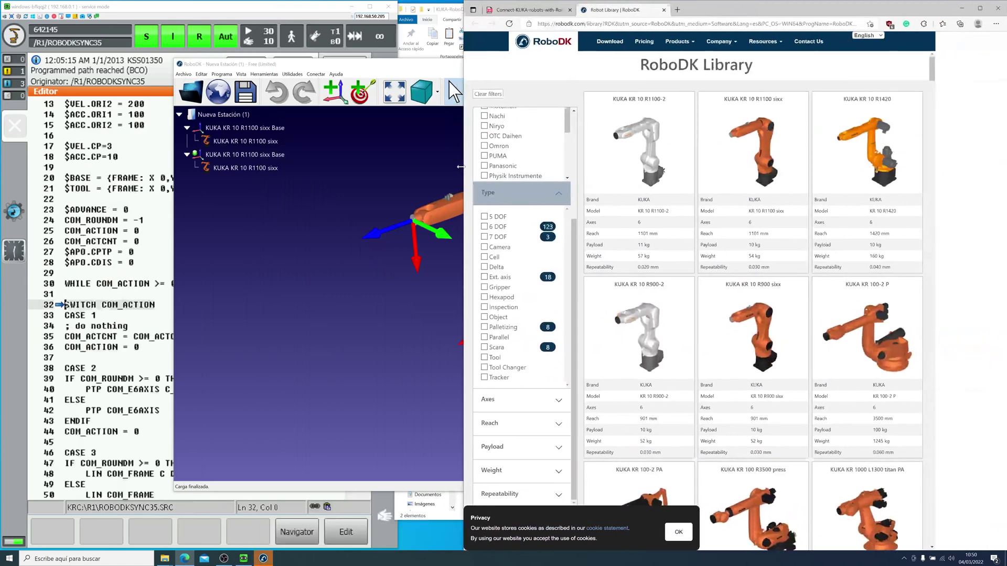
Delete the duplicate KUKA KR 10 R1100 sixx robot and its base, keeping one.
click(279, 218)
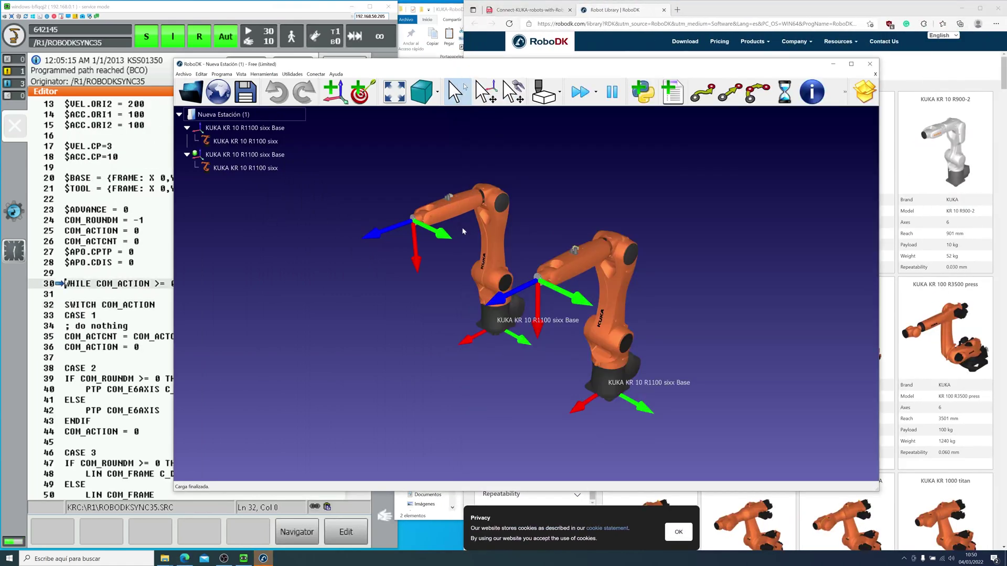
click(602, 301)
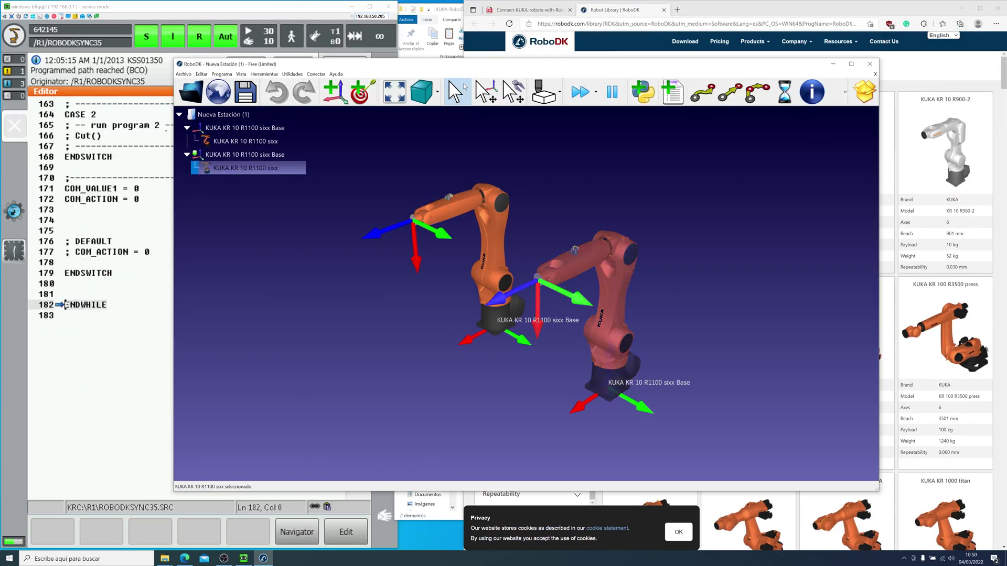
click(211, 155)
key(Delete)
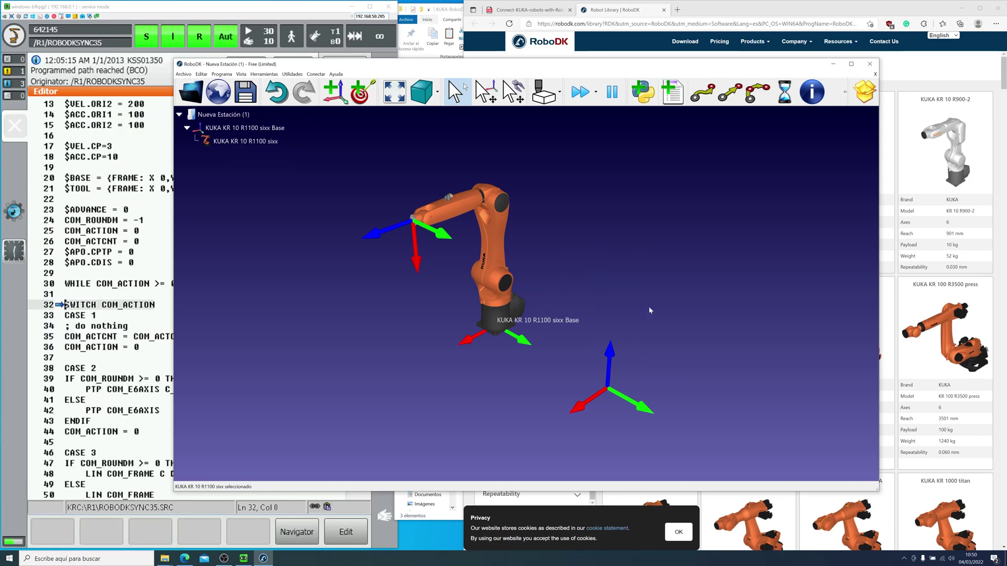
click(483, 263)
Create an empty Nueva Estación (2), then close it, leaving only Nueva Estación (1).
click(186, 75)
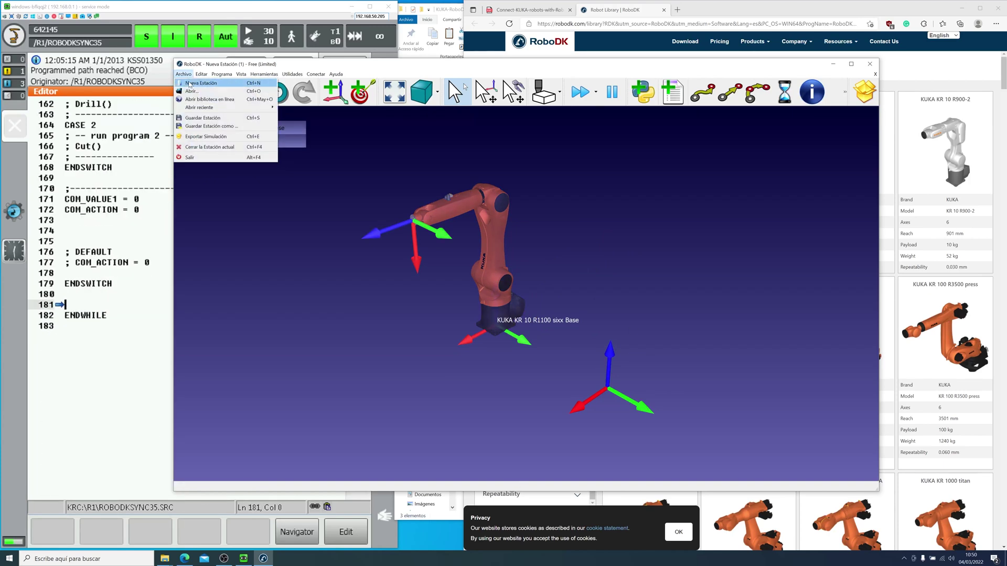
click(205, 86)
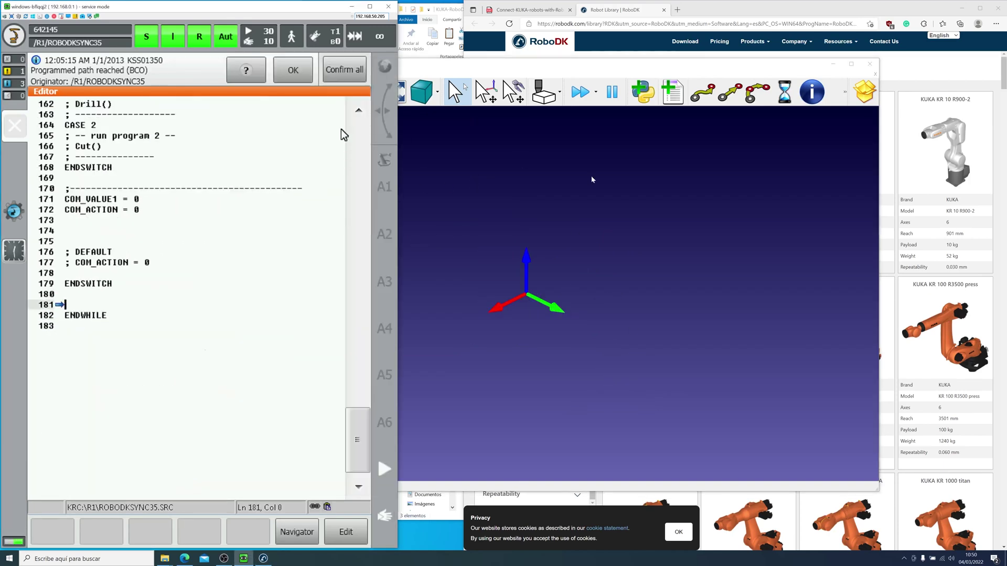
click(226, 126)
click(183, 116)
click(180, 114)
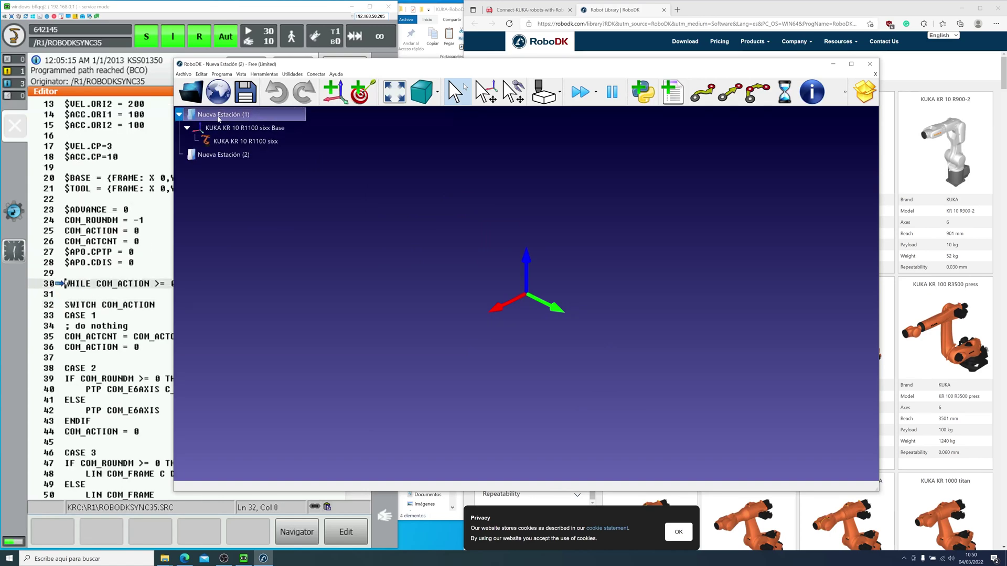
click(183, 74)
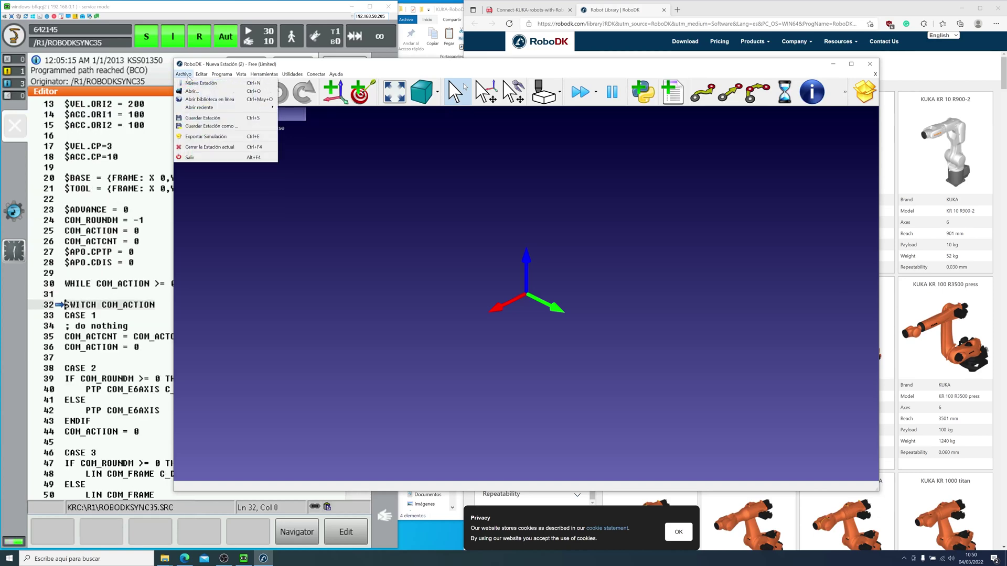
click(210, 150)
Drag the KR 10 robot arm into a new pose, then bring up the connection guide PDF.
click(239, 142)
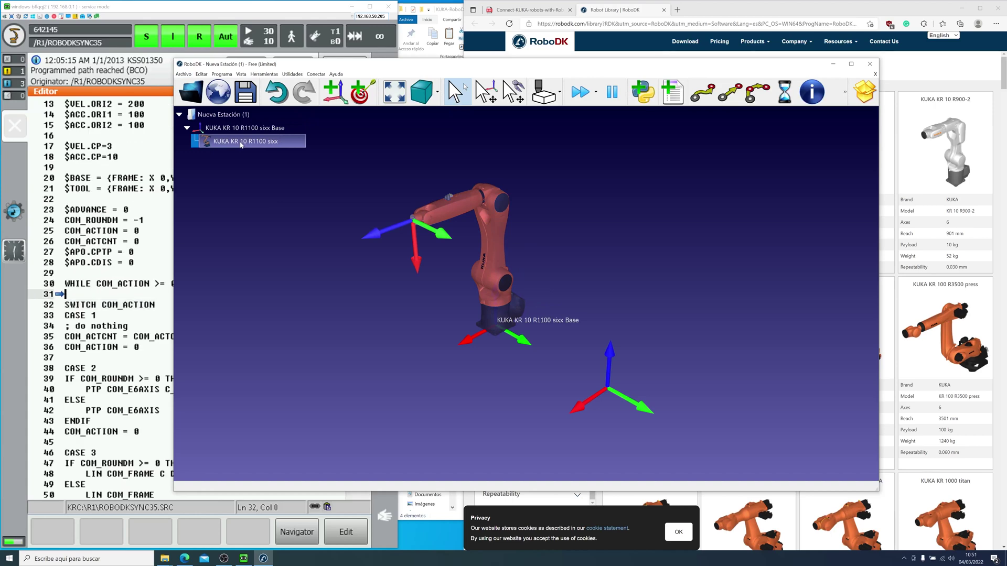
click(681, 334)
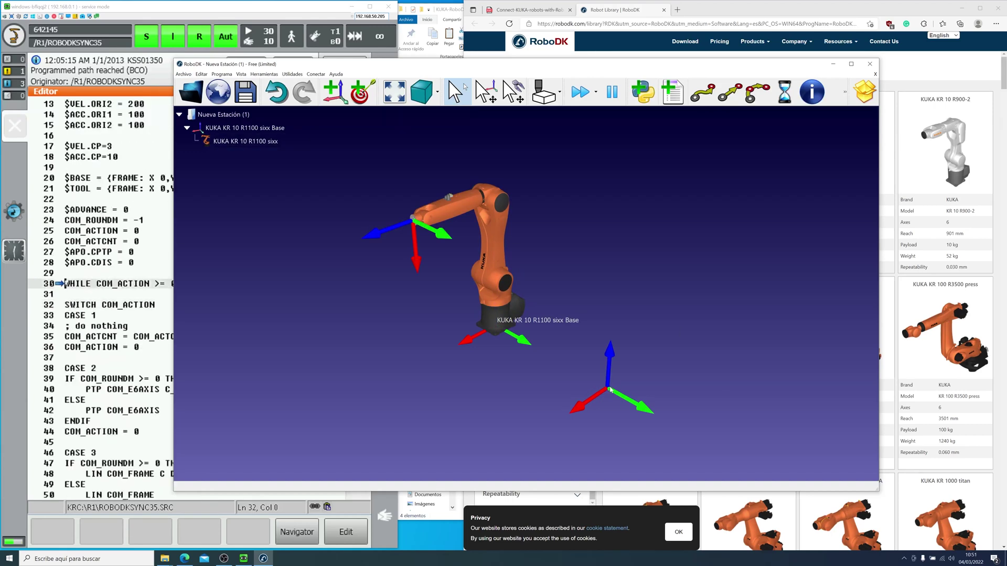
click(523, 343)
drag(545, 291, 644, 297)
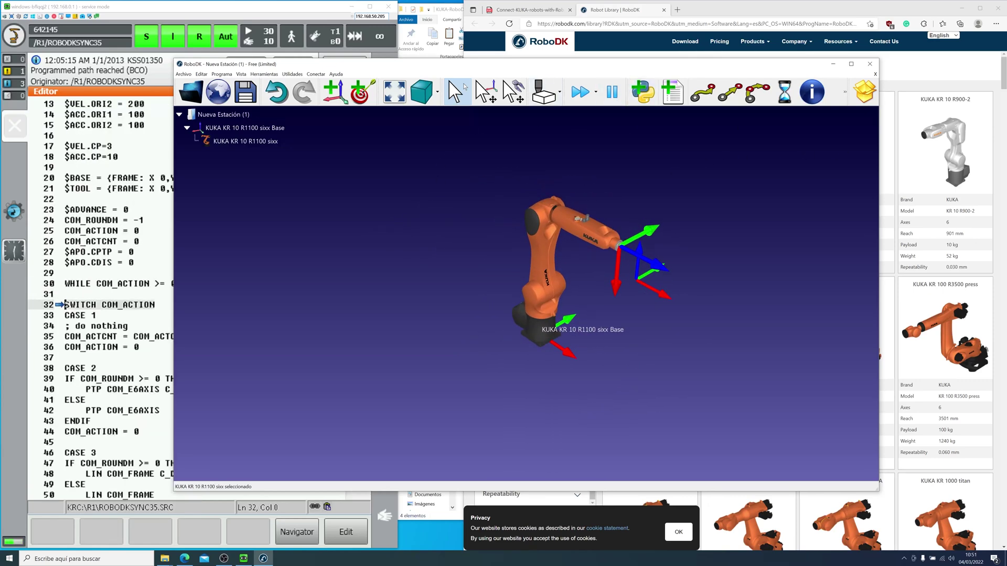
click(527, 10)
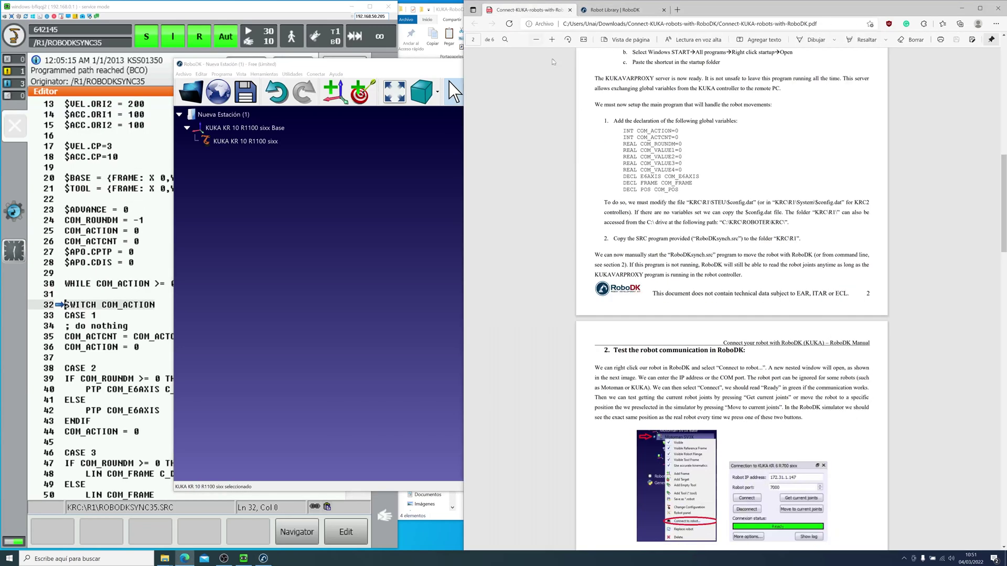
Open Conectar a robot for the KUKA KR 10 R1100 sixx and enter IP 192.168.50.205.
drag(464, 226, 669, 238)
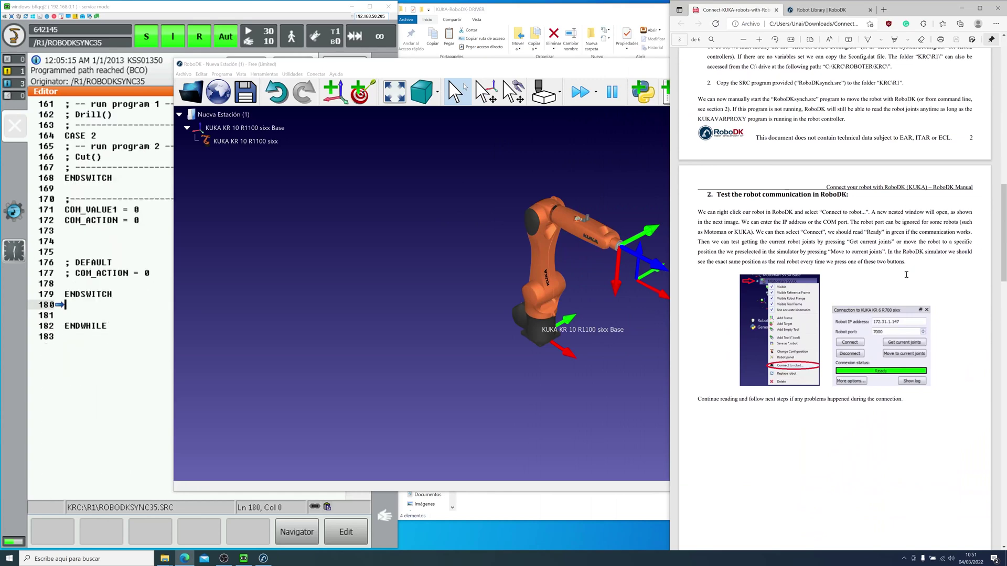
click(245, 141)
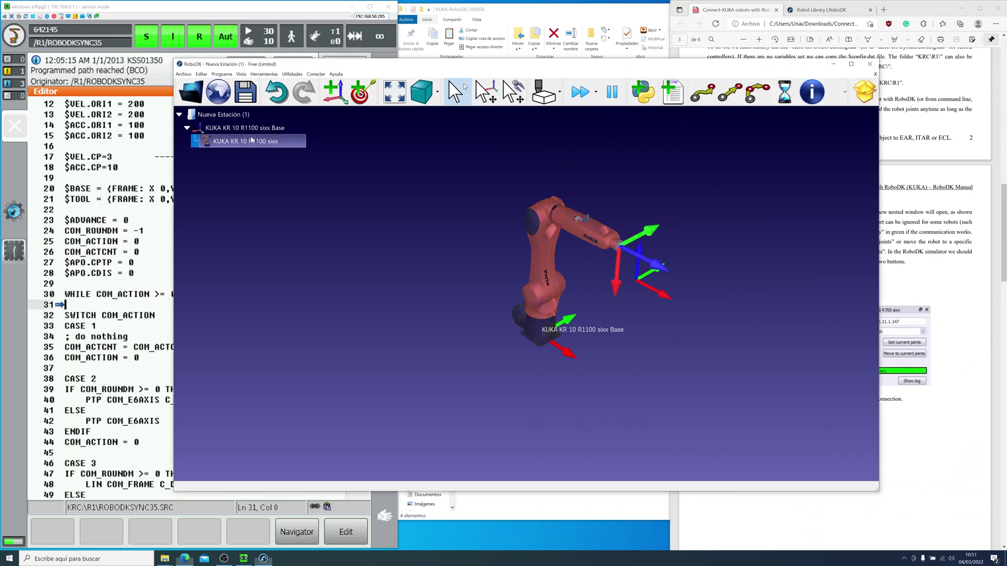
right_click(251, 138)
click(290, 273)
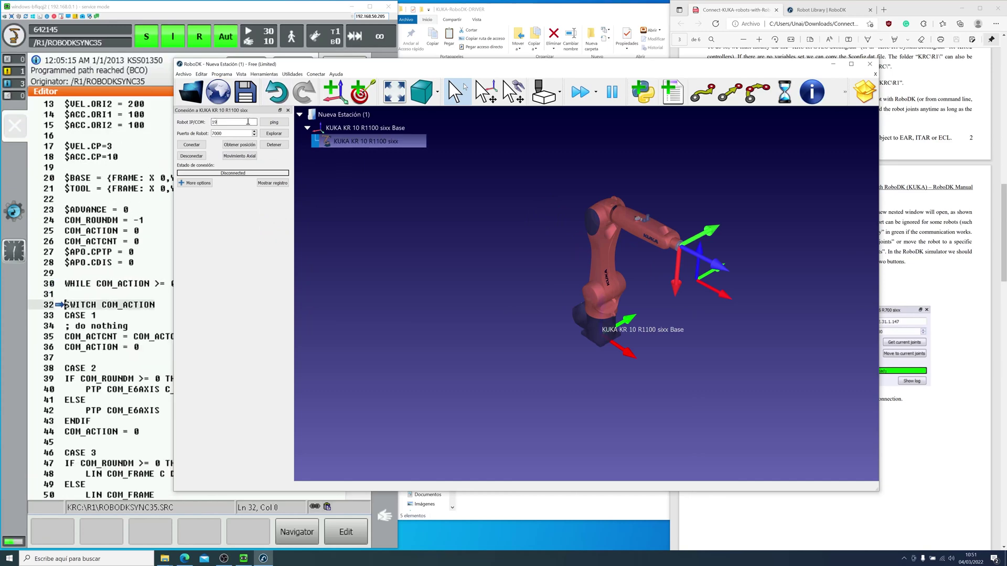
text(192.168.50.2)
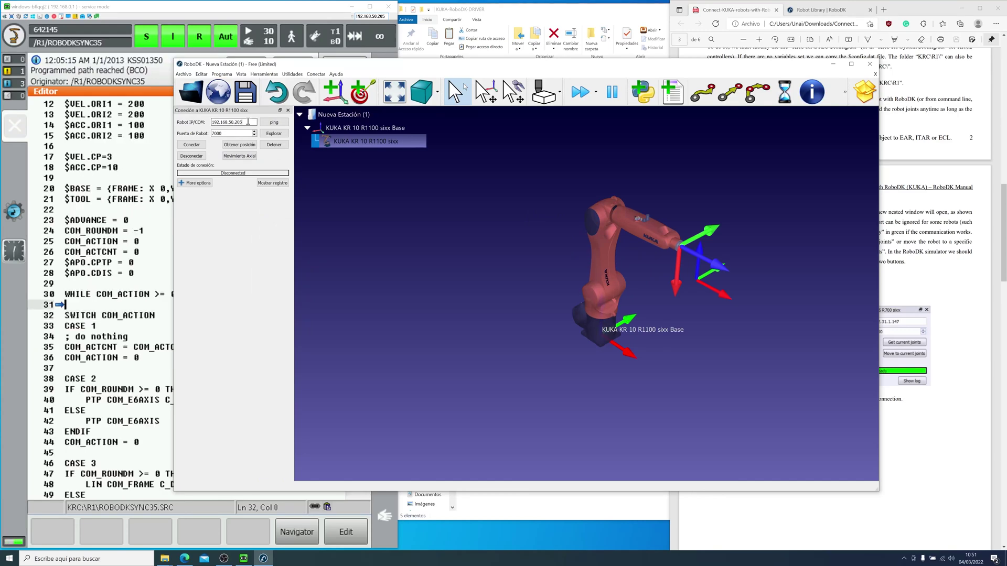
text(05)
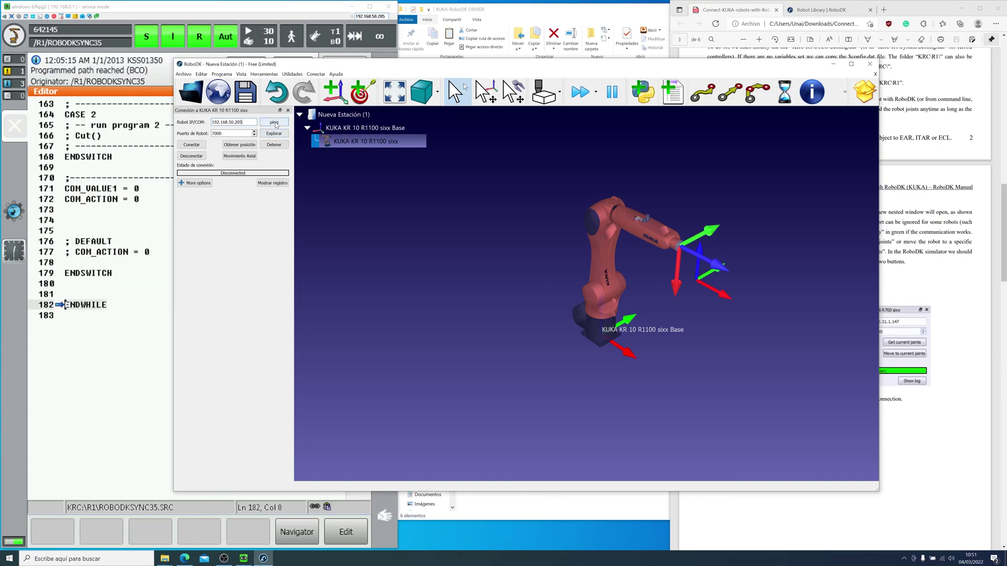